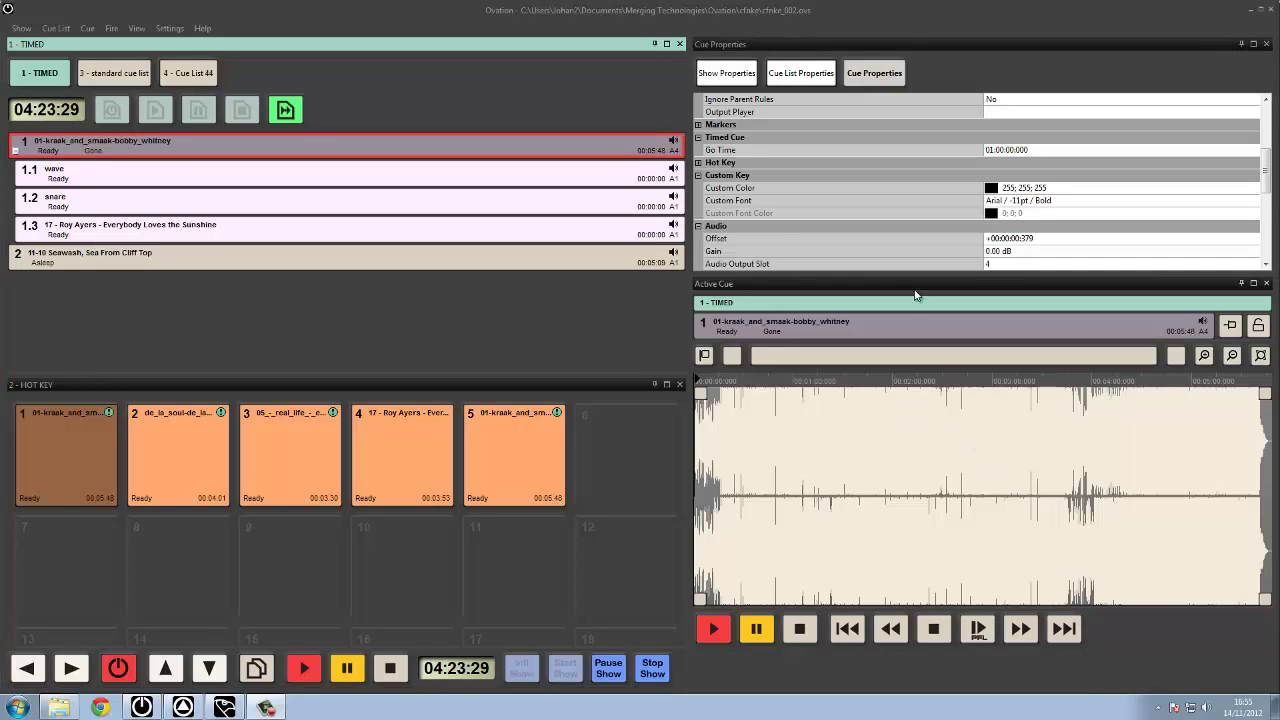
- Undock the Active Cue window and dock it back below the Cue Properties
left_click_drag(917, 281, 643, 209)
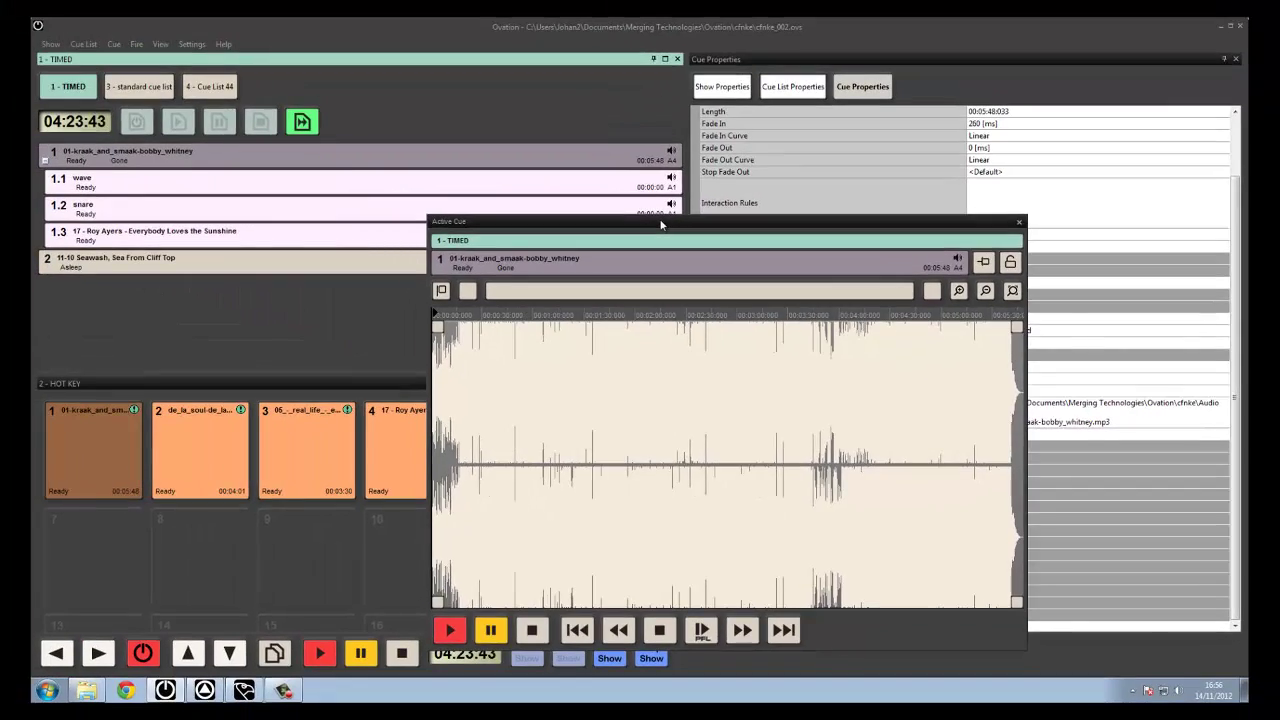
left_click_drag(660, 224, 965, 362)
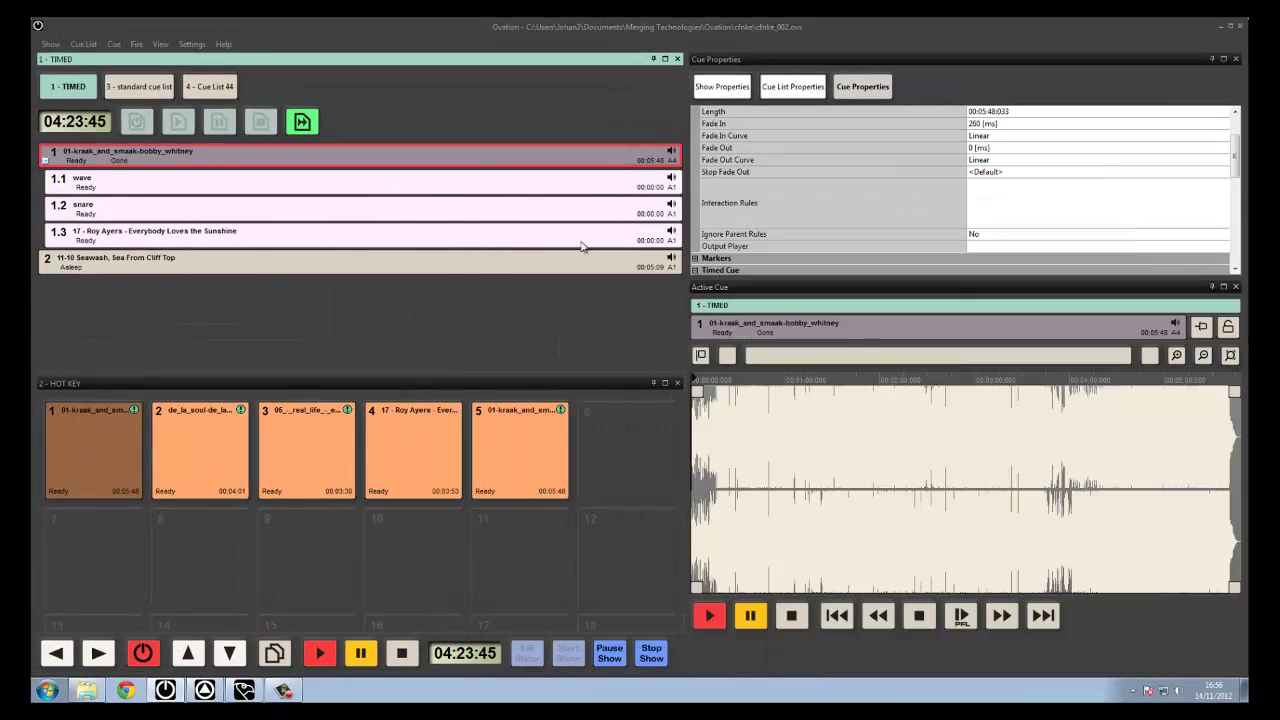
left_click(160, 44)
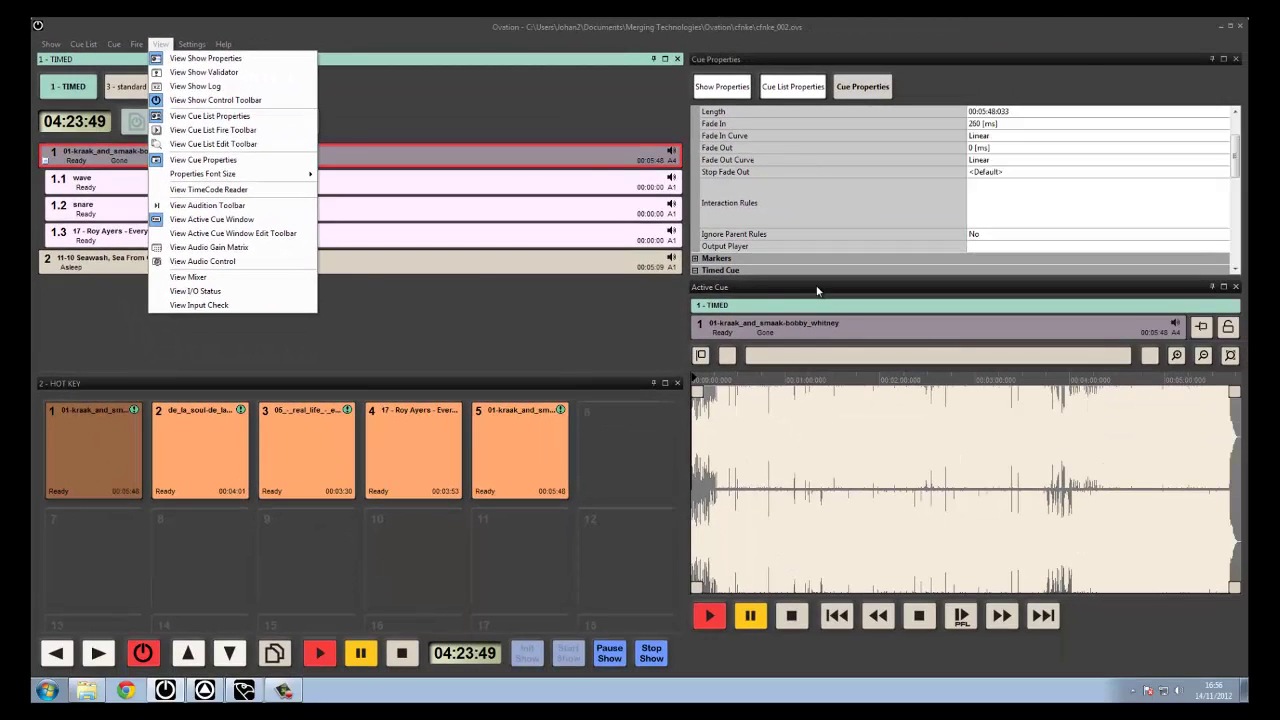
left_click(817, 290)
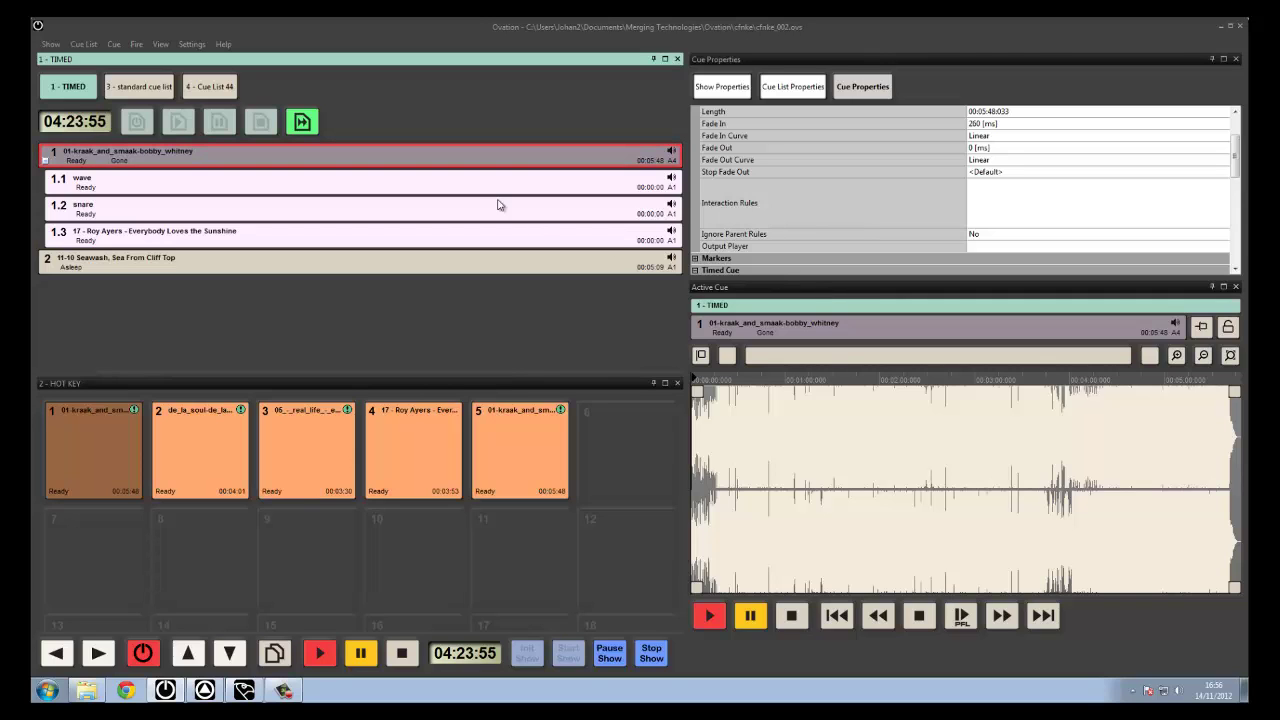
- Trim cue 1 to start at about 0:35 and end at about 4:13, with a fade-in and a 16.5 s fade-out
left_click(468, 191)
left_click(467, 160)
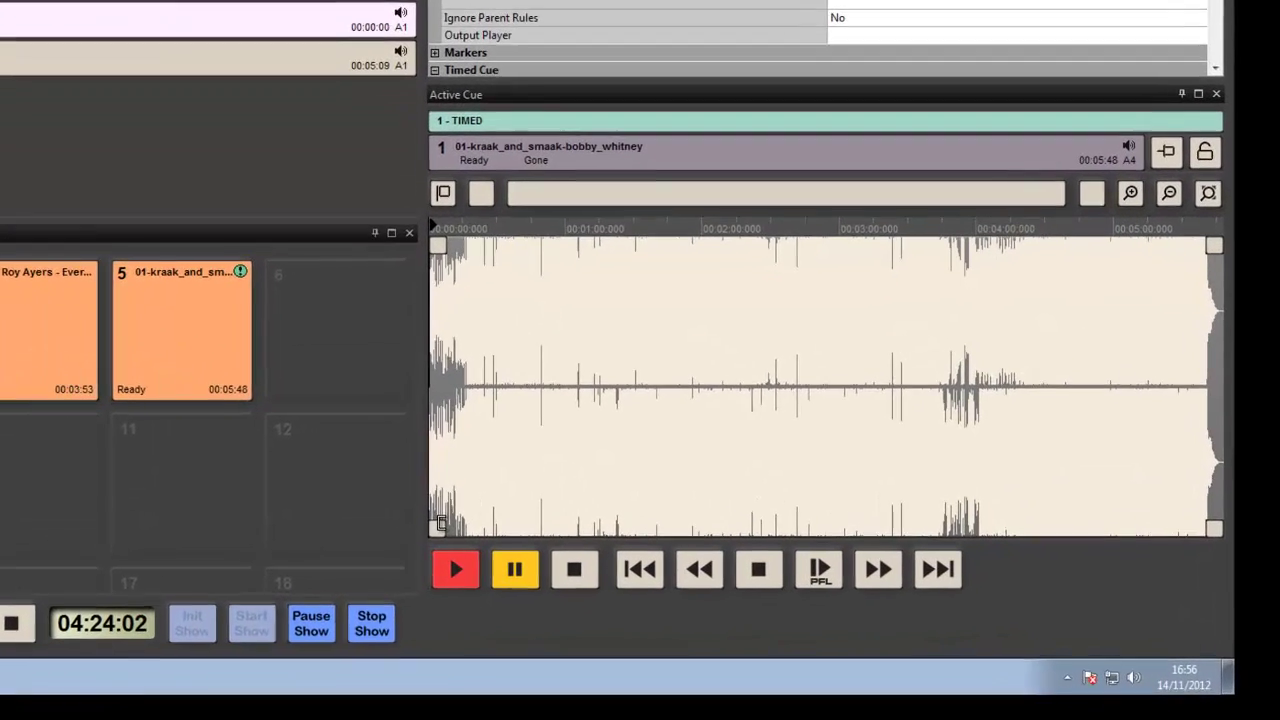
left_click_drag(698, 586, 754, 561)
left_click_drag(458, 207, 503, 208)
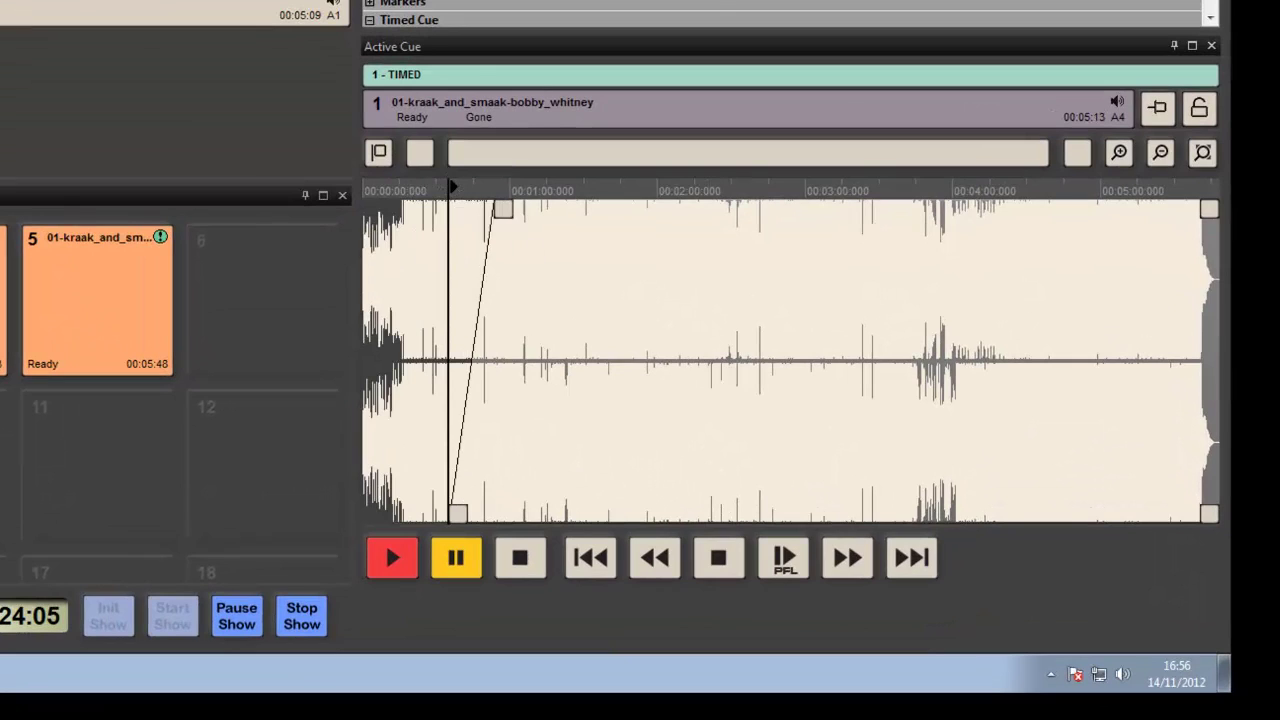
left_click_drag(1079, 483, 987, 366)
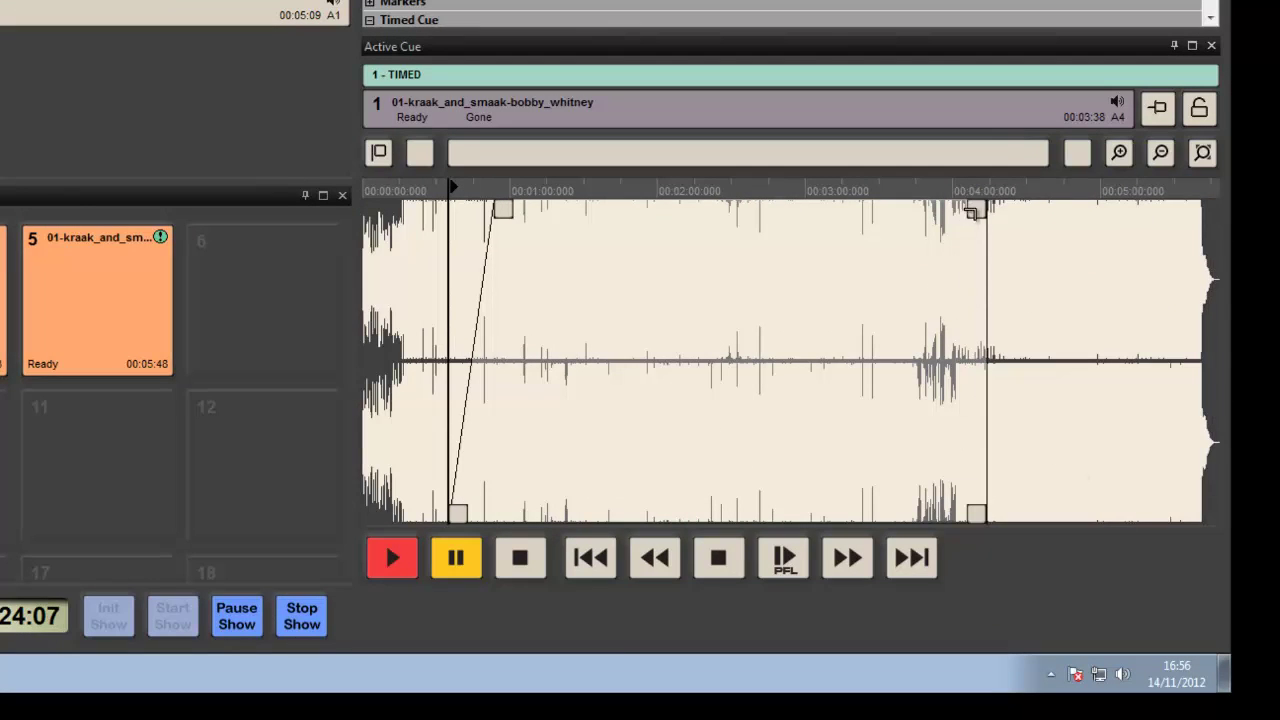
left_click_drag(970, 212, 931, 211)
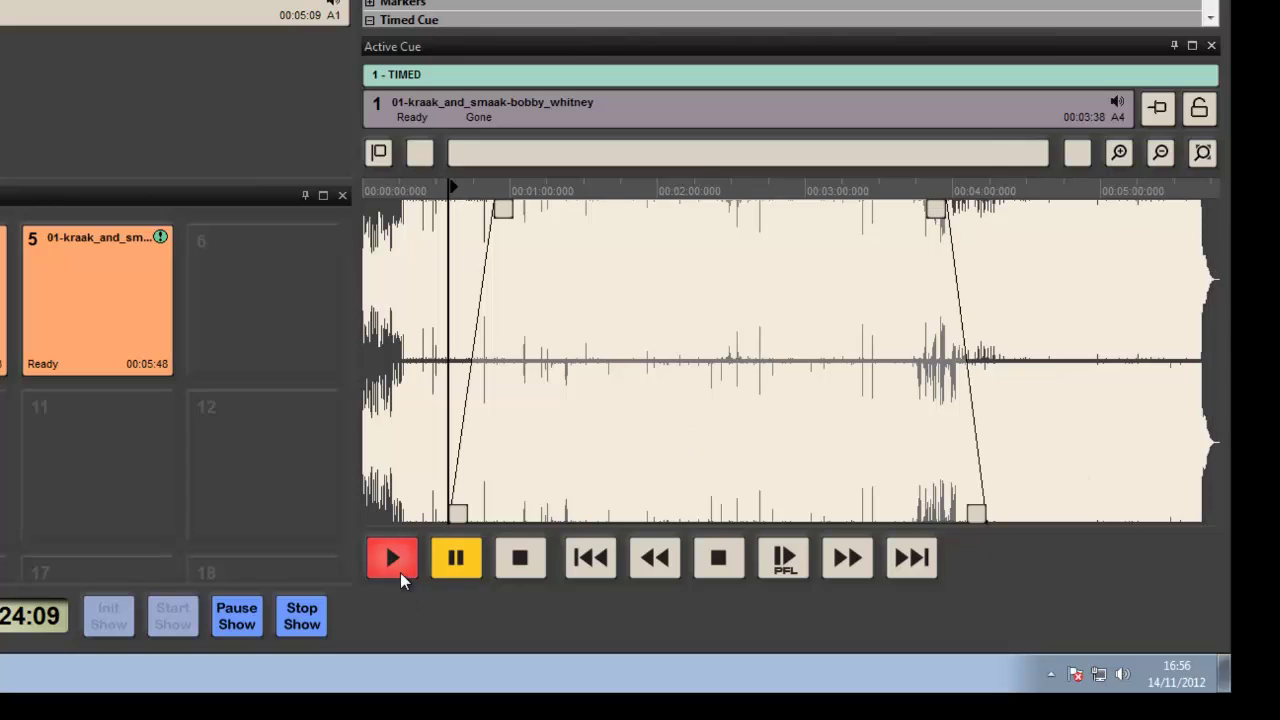
- Play the trimmed cue briefly, shorten its fade-in, and audition it through PFL
left_click(402, 565)
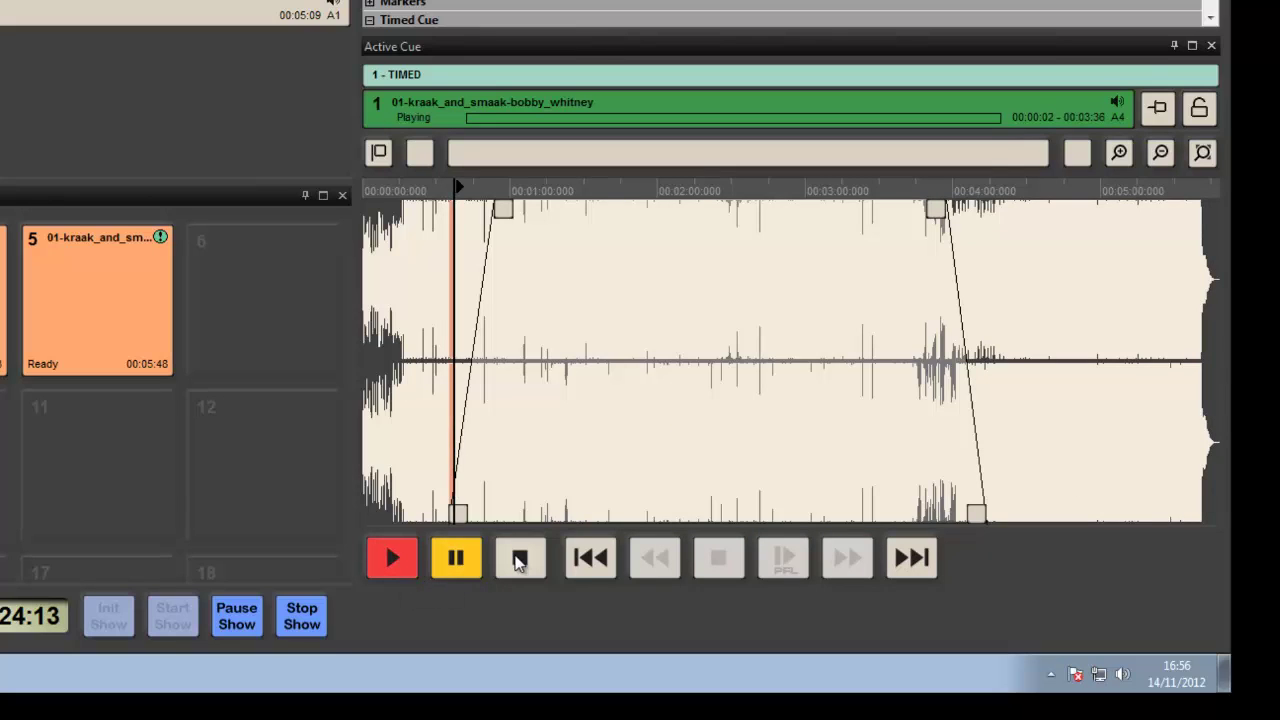
left_click(519, 558)
left_click_drag(503, 209, 463, 209)
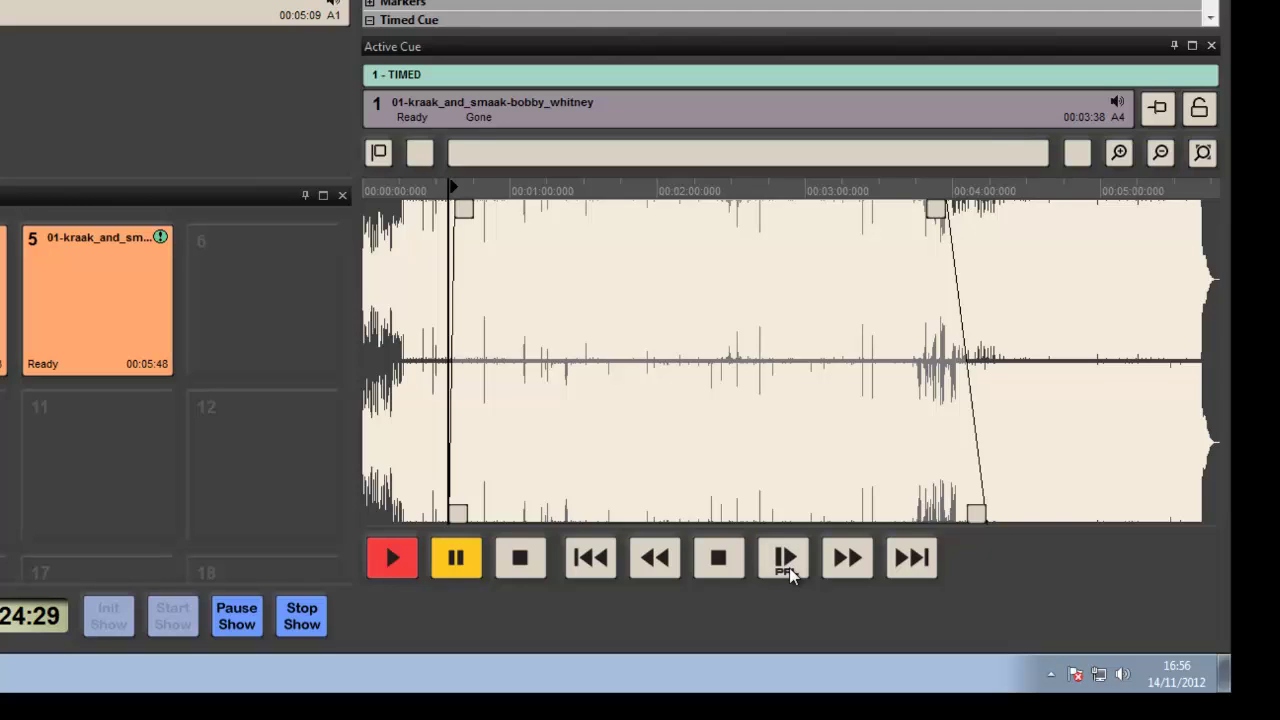
left_click(789, 567)
left_click(543, 561)
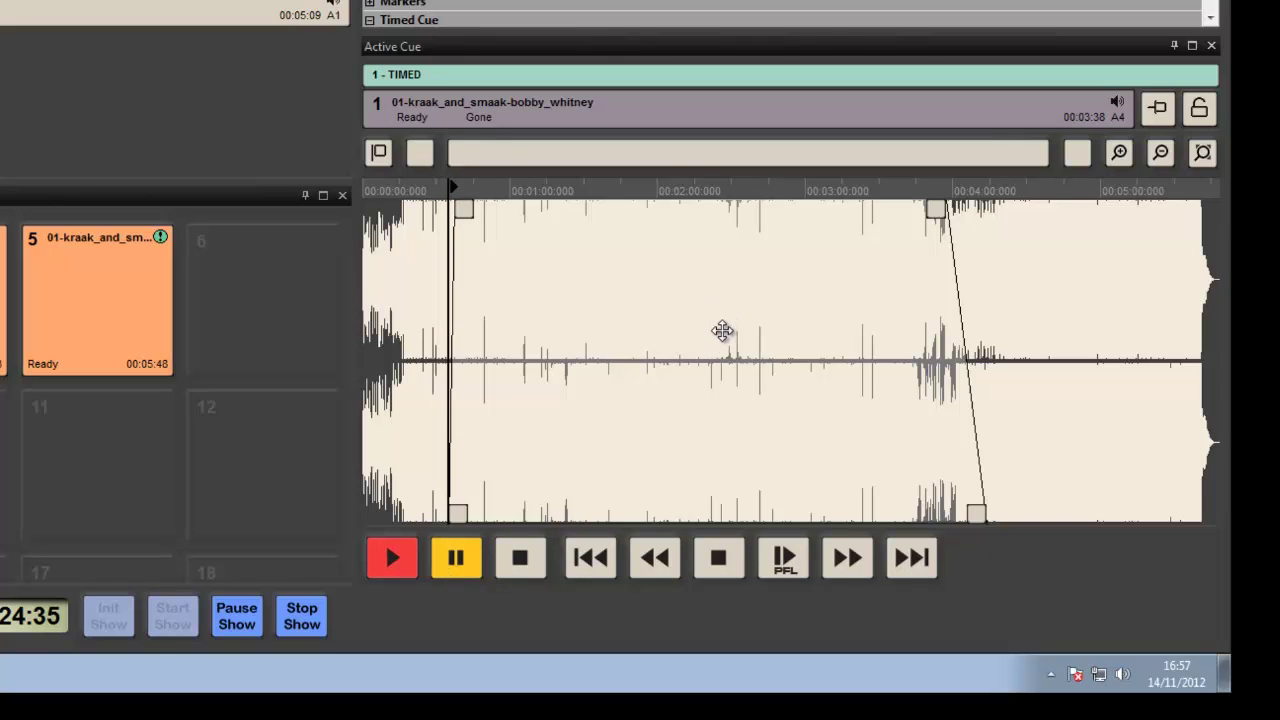
- Remove the fade-in at the start of cue 1 and play the result briefly
left_click_drag(506, 349, 1063, 62)
left_click_drag(656, 257, 547, 330)
scroll(547, 330, "up", 10)
left_click_drag(637, 461, 716, 294)
scroll(716, 293, "up", 15)
scroll(852, 349, "down", 8)
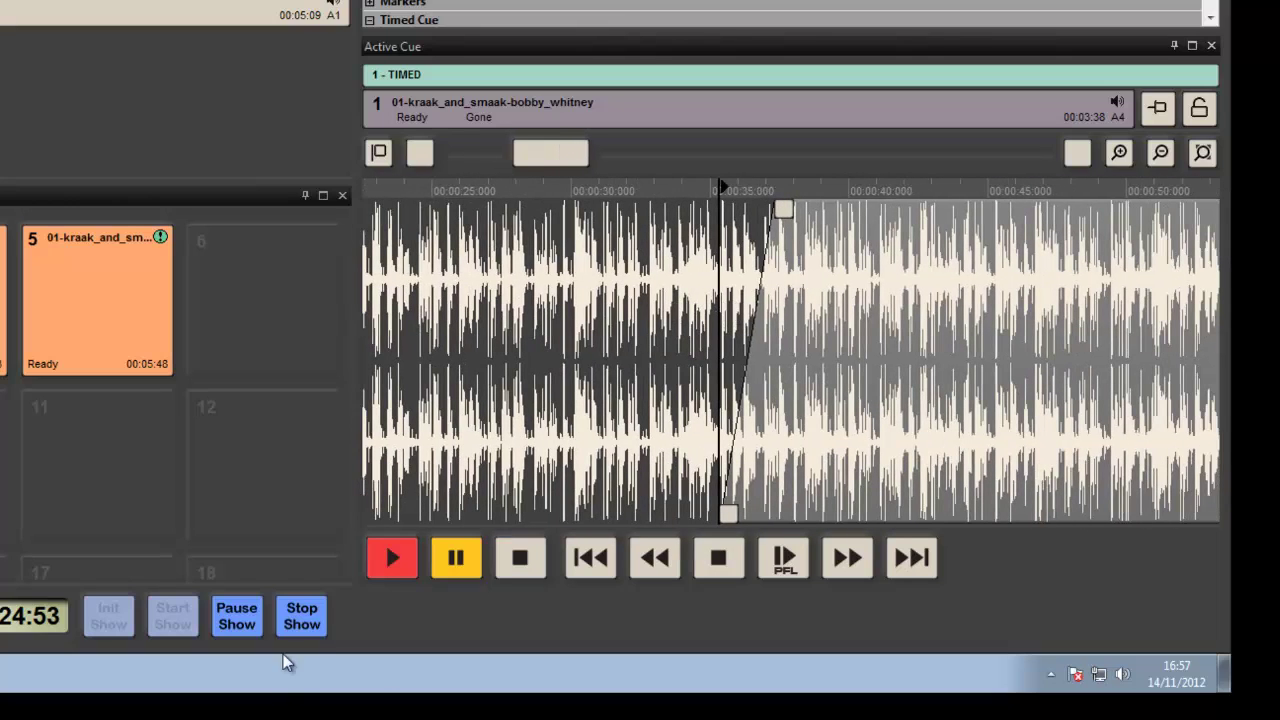
left_click_drag(781, 209, 651, 313)
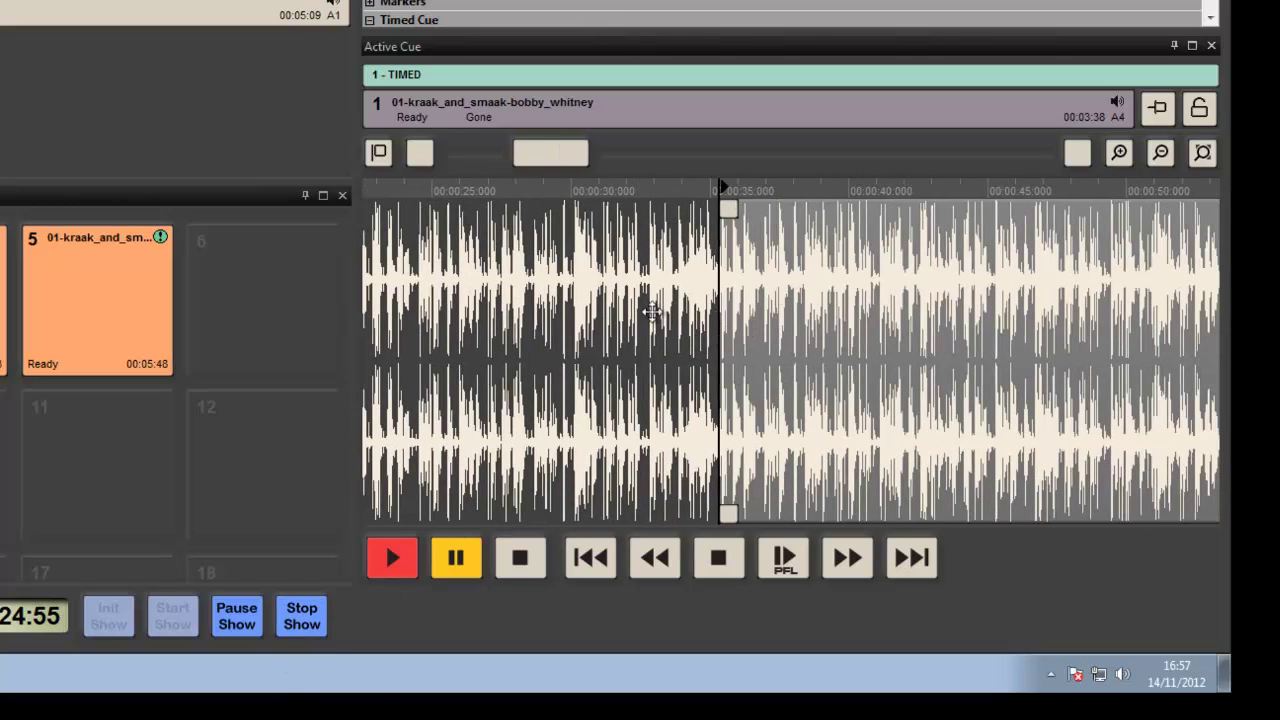
left_click(396, 553)
left_click(527, 552)
- Give cue 1 a fade-in of about 1.1 s and play its start briefly
left_click_drag(728, 209, 756, 209)
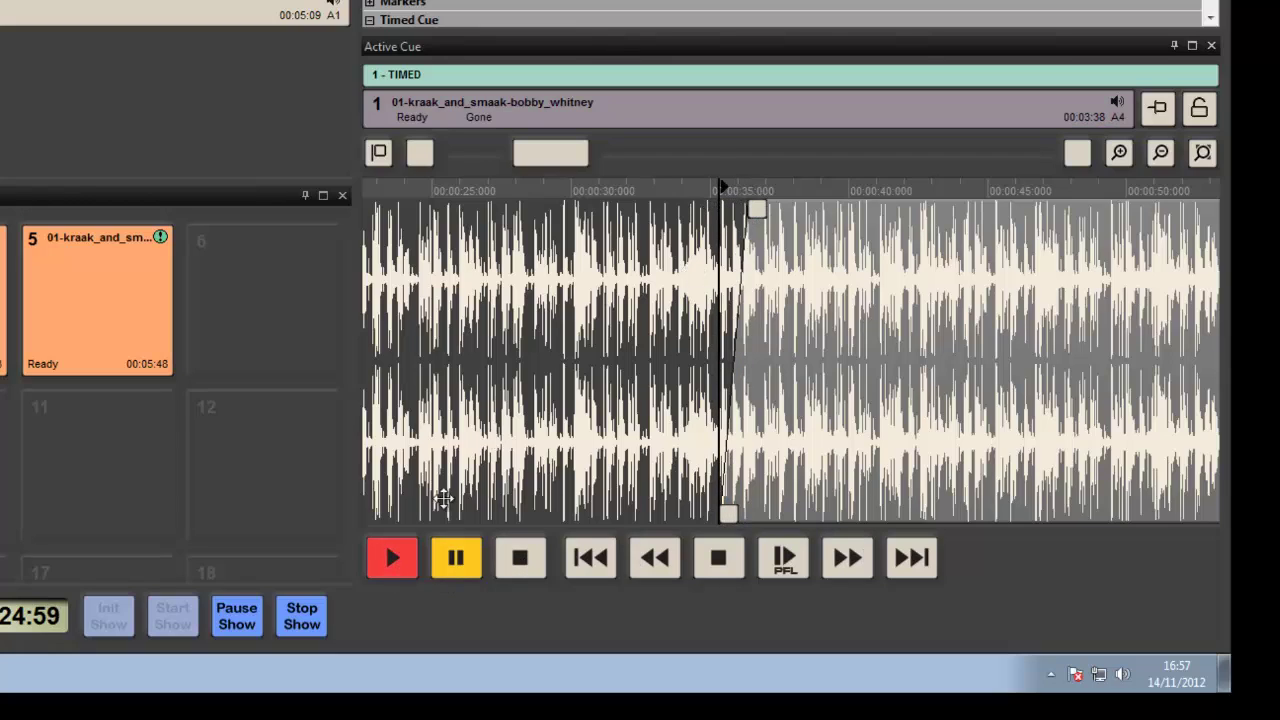
left_click(401, 565)
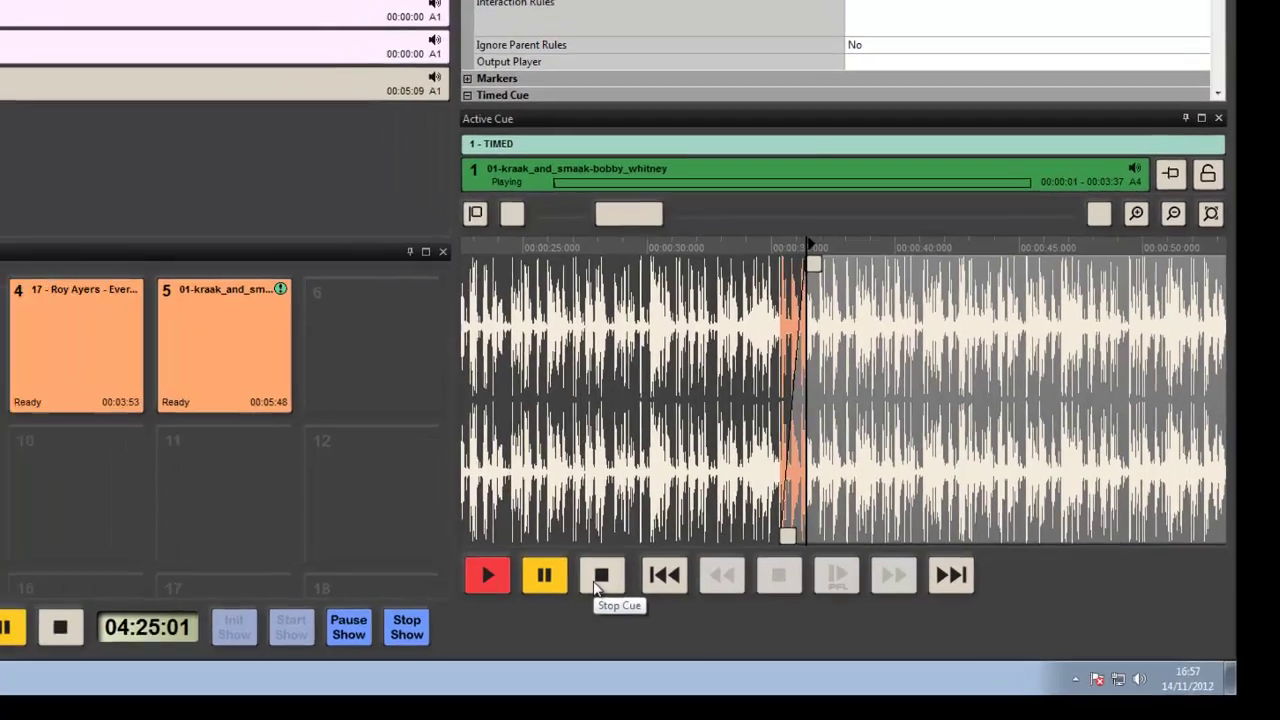
left_click(514, 564)
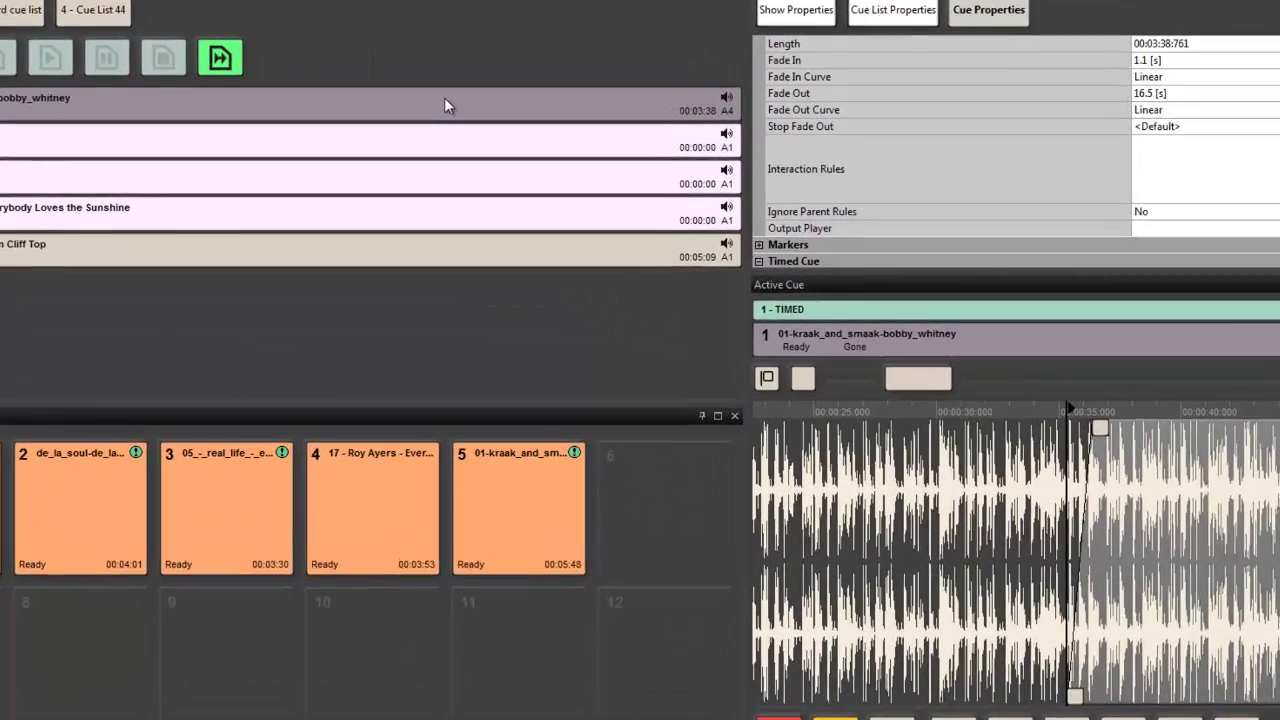
- Change the audio gain of cue 1 to about -17 dB while it plays, and stop the cue
right_click(447, 107)
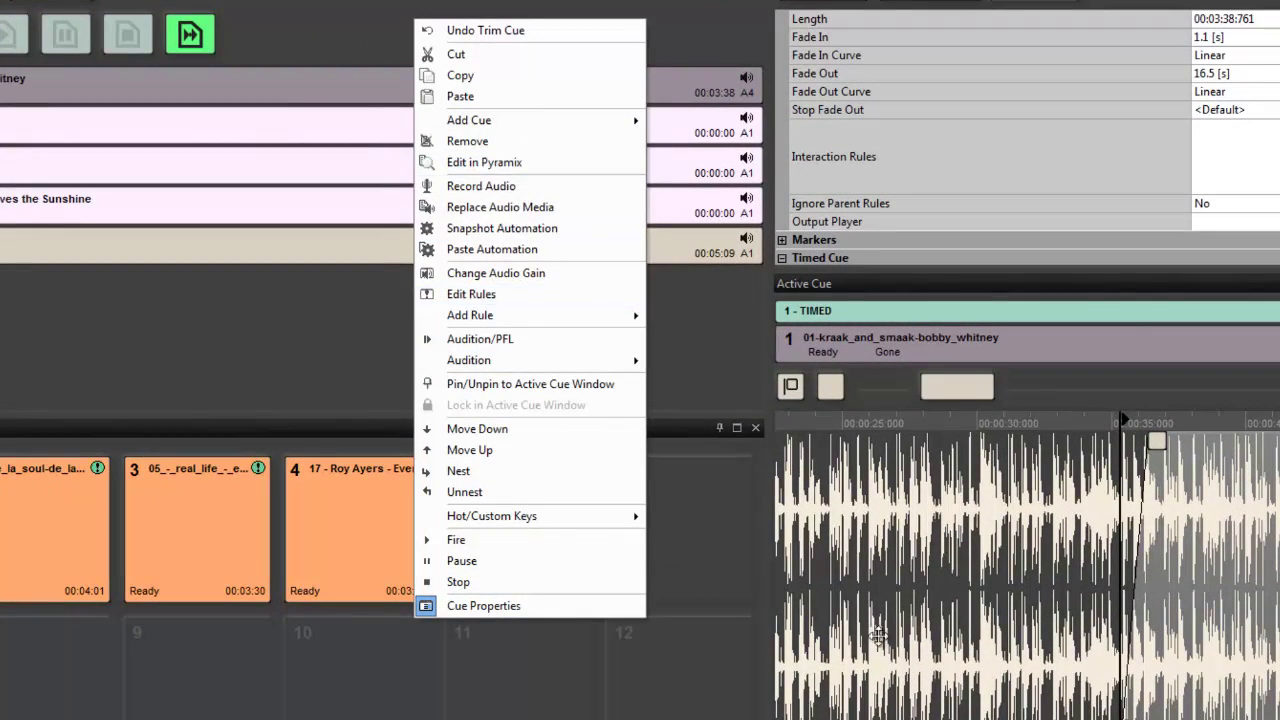
left_click(972, 667)
key("space")
right_click(473, 86)
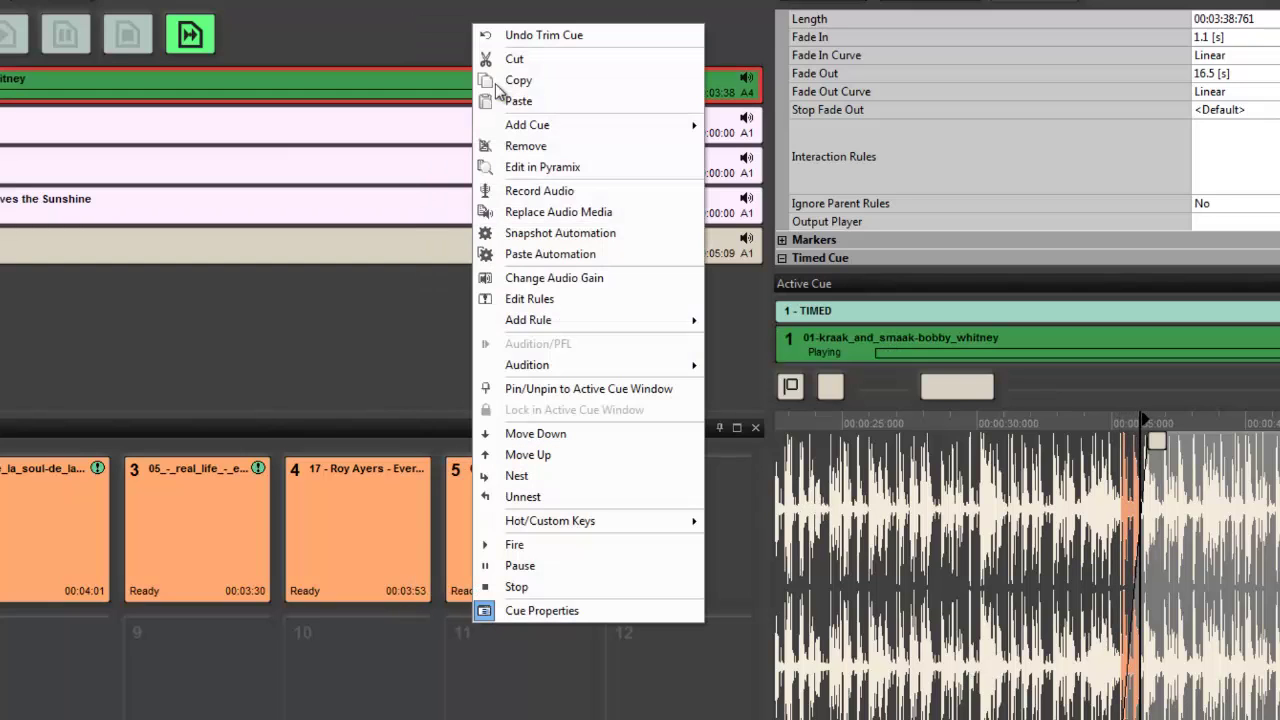
left_click(548, 278)
left_click_drag(578, 297, 580, 345)
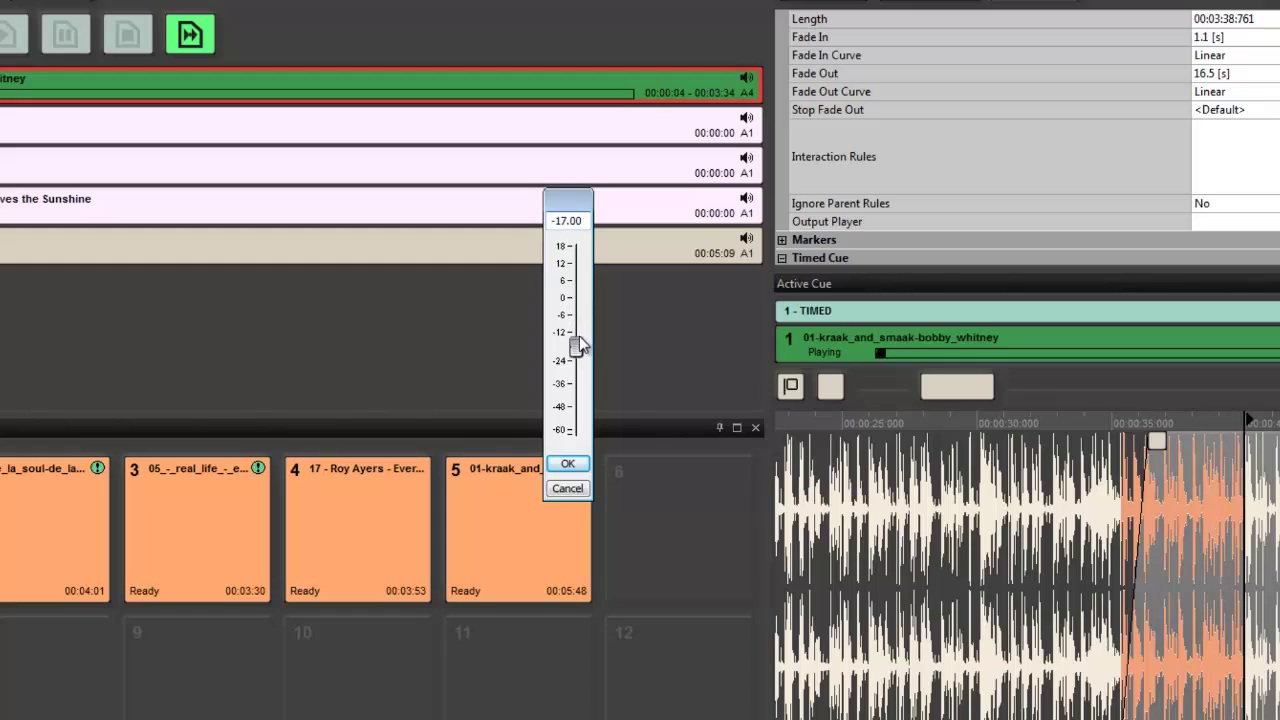
left_click(567, 464)
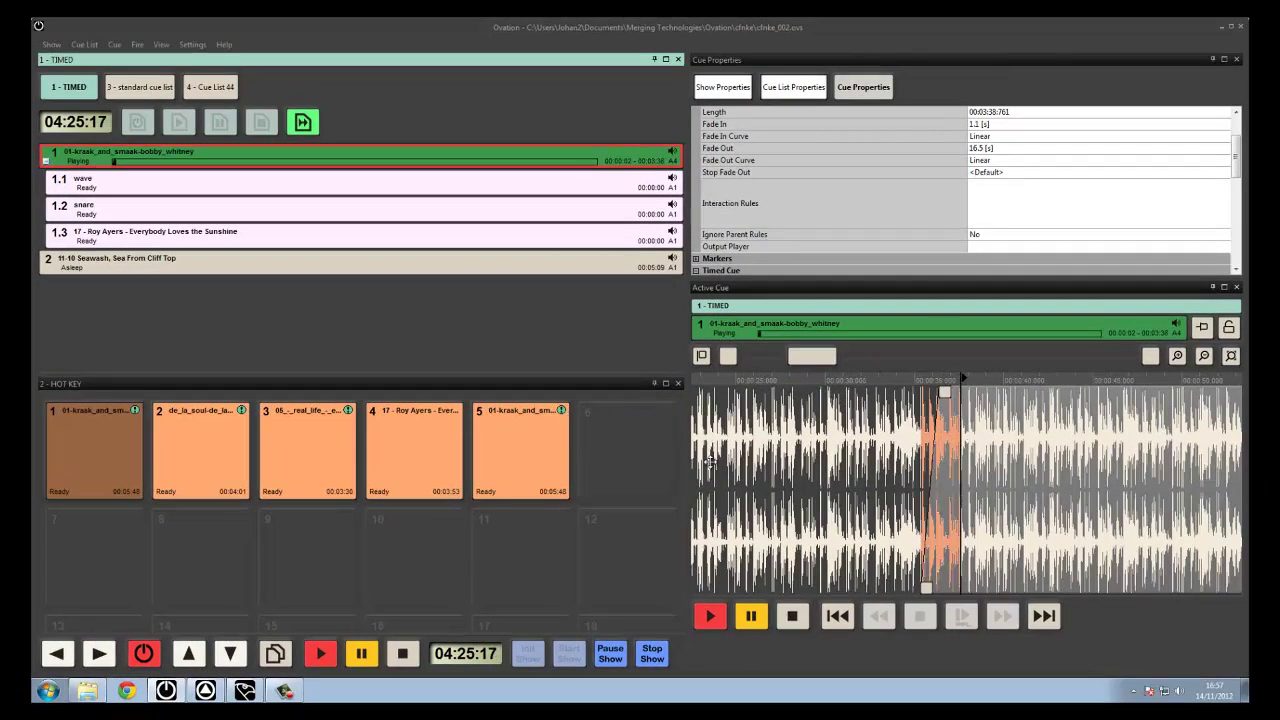
left_click(795, 618)
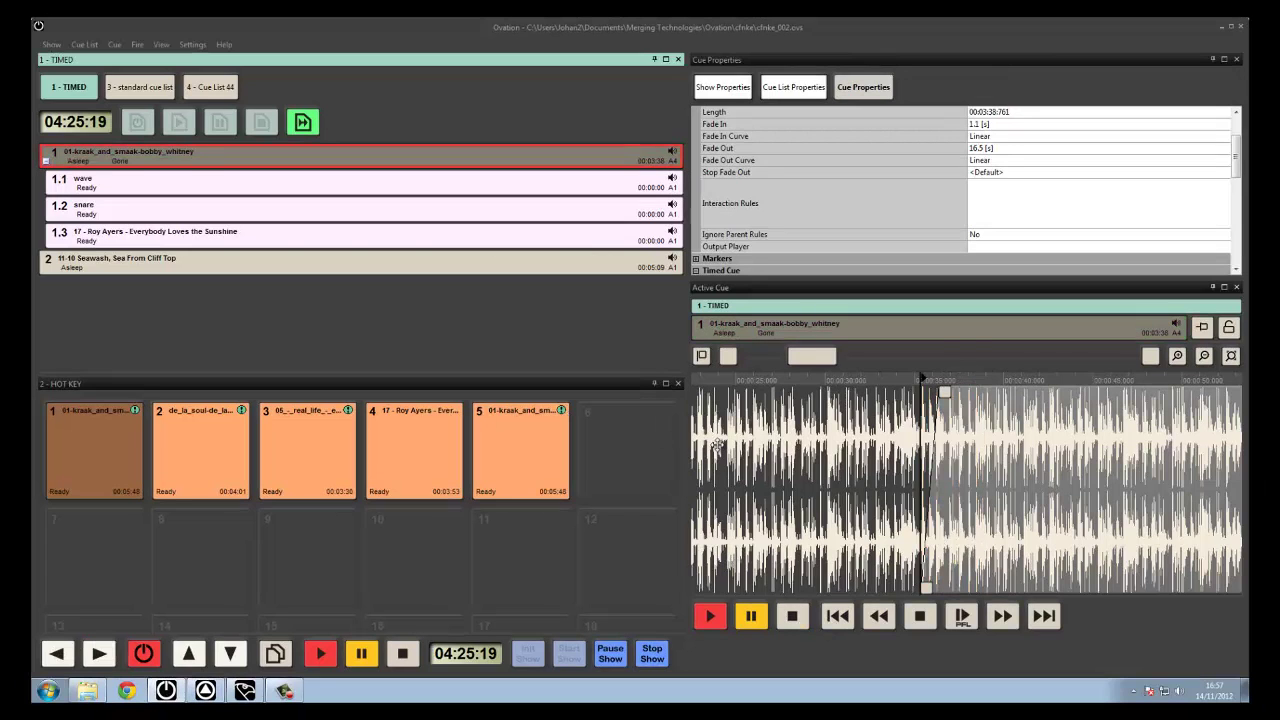
- Add four markers to cue 1 during playback, between about 0:38 and 0:44, and stop the cue
left_click_drag(989, 428, 872, 420)
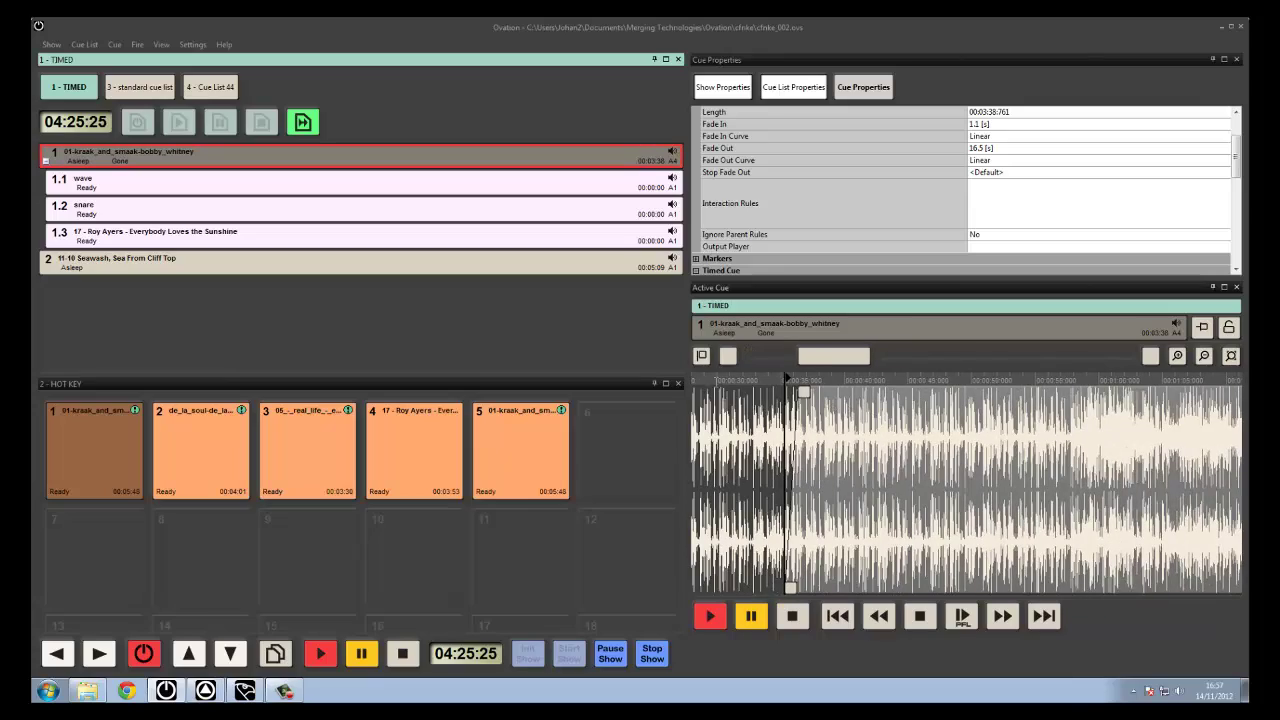
left_click(712, 620)
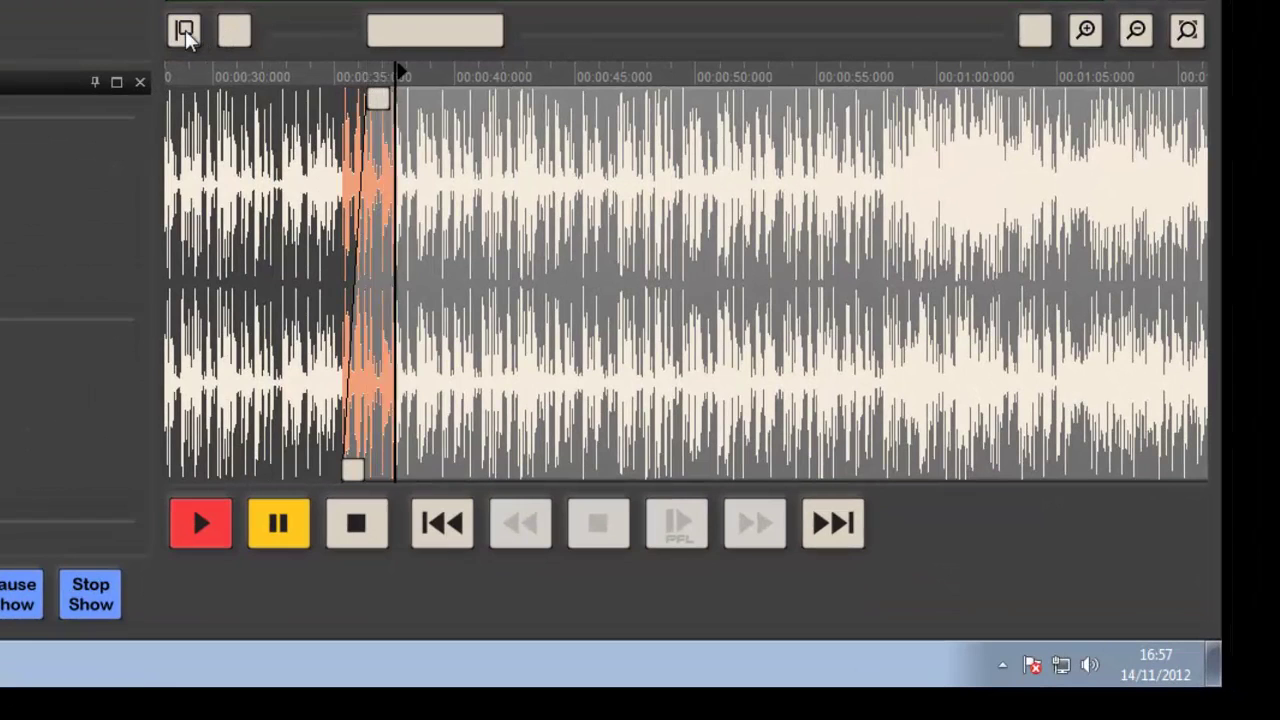
left_click(186, 31)
left_click(211, 64)
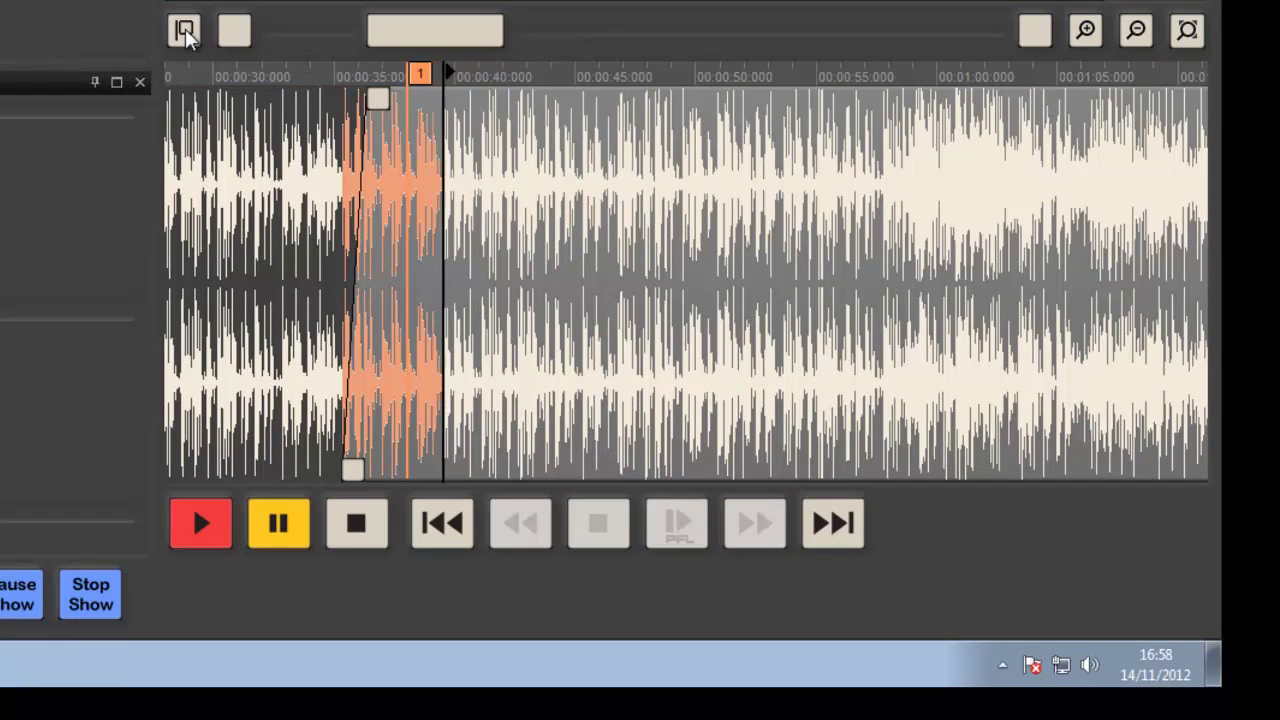
left_click(186, 31)
left_click(211, 68)
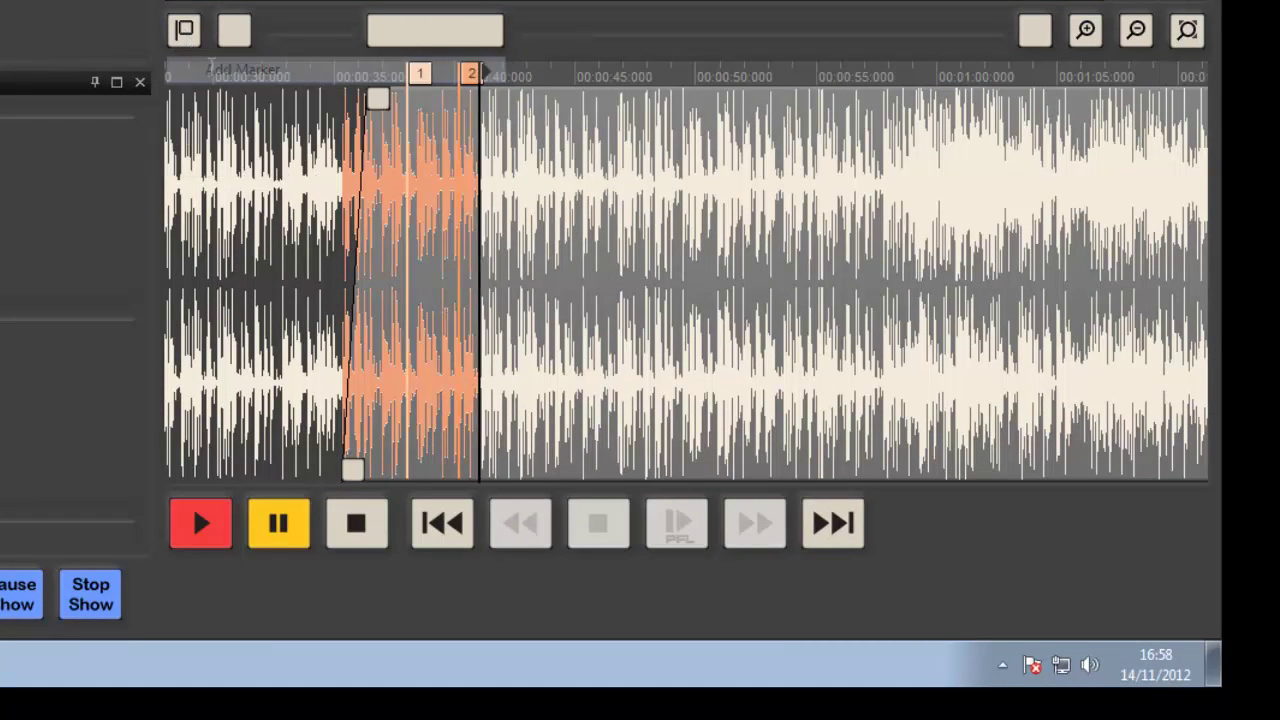
left_click(186, 31)
left_click(205, 64)
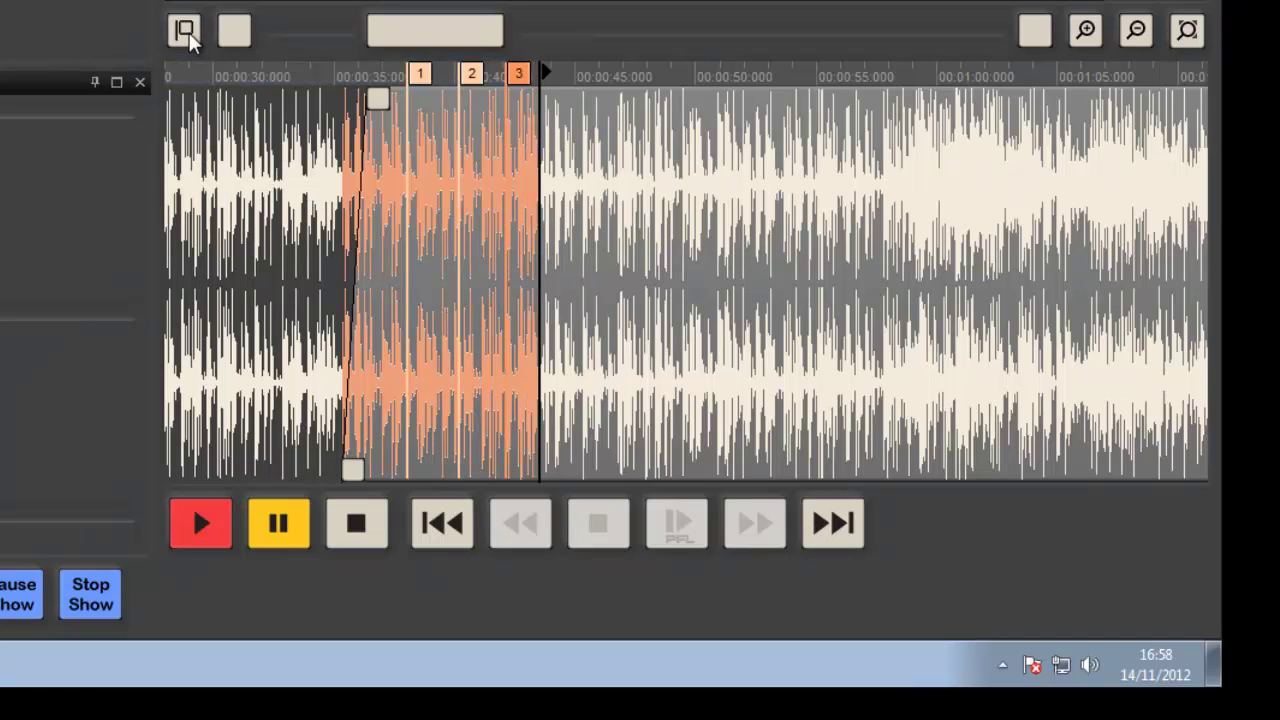
left_click(184, 30)
left_click(211, 67)
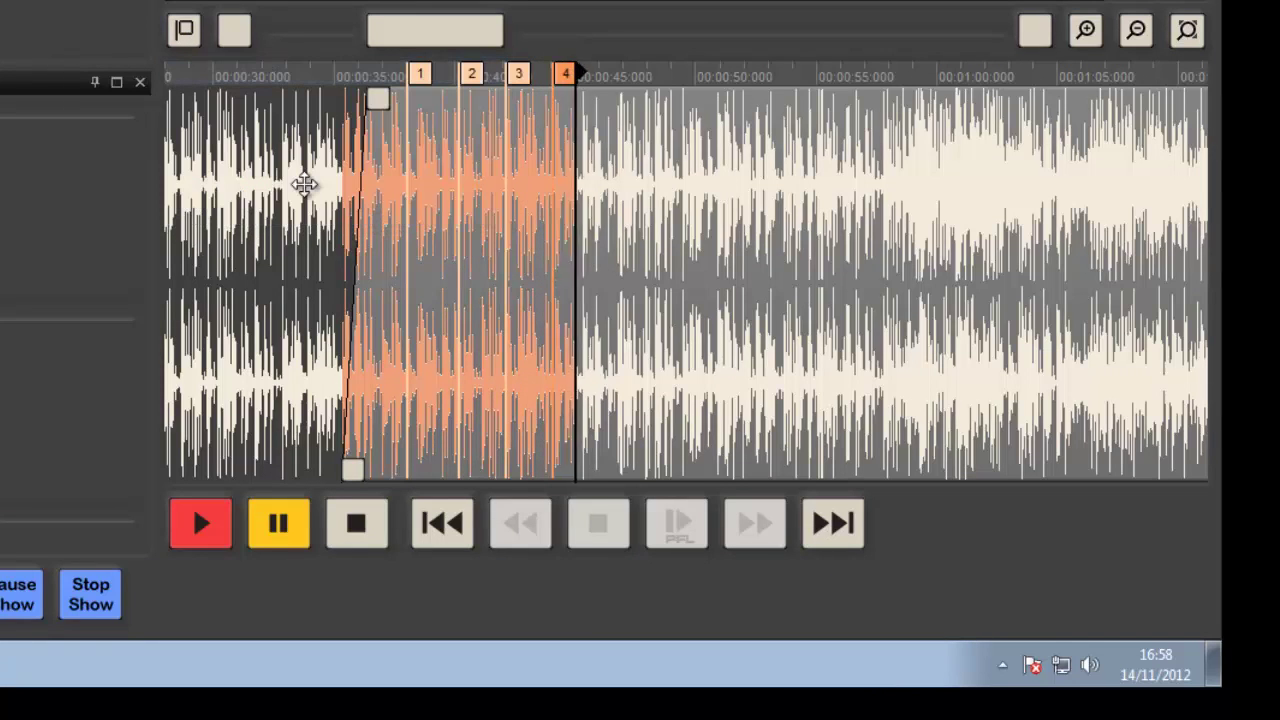
left_click(378, 530)
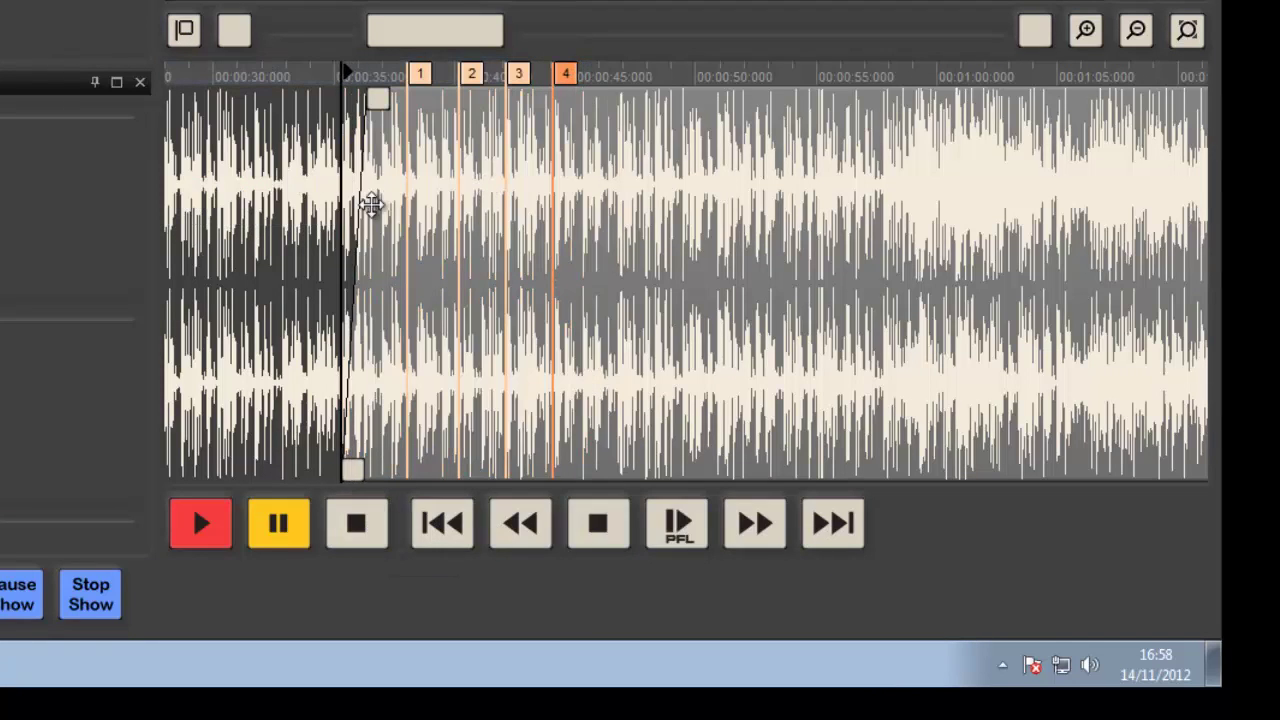
- Move marker 2 slightly earlier to the audio peak at about 0:40
left_click_drag(432, 143, 517, 247)
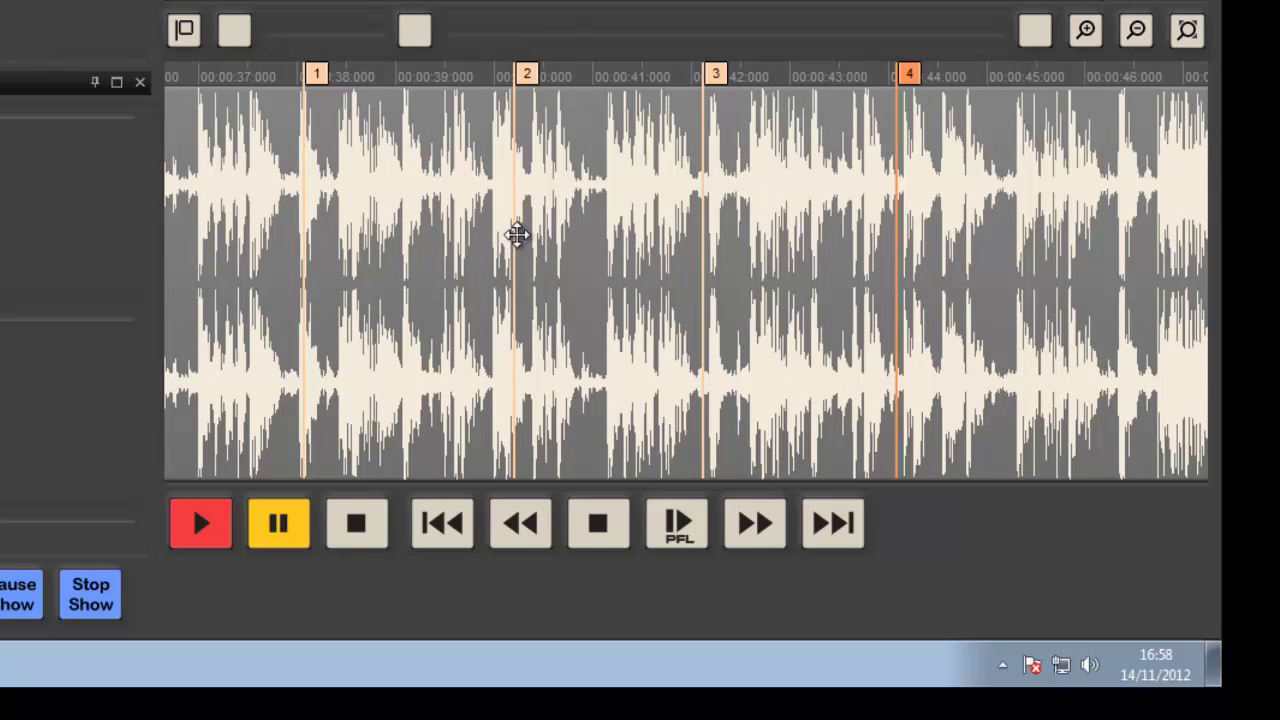
left_click_drag(533, 80, 512, 84)
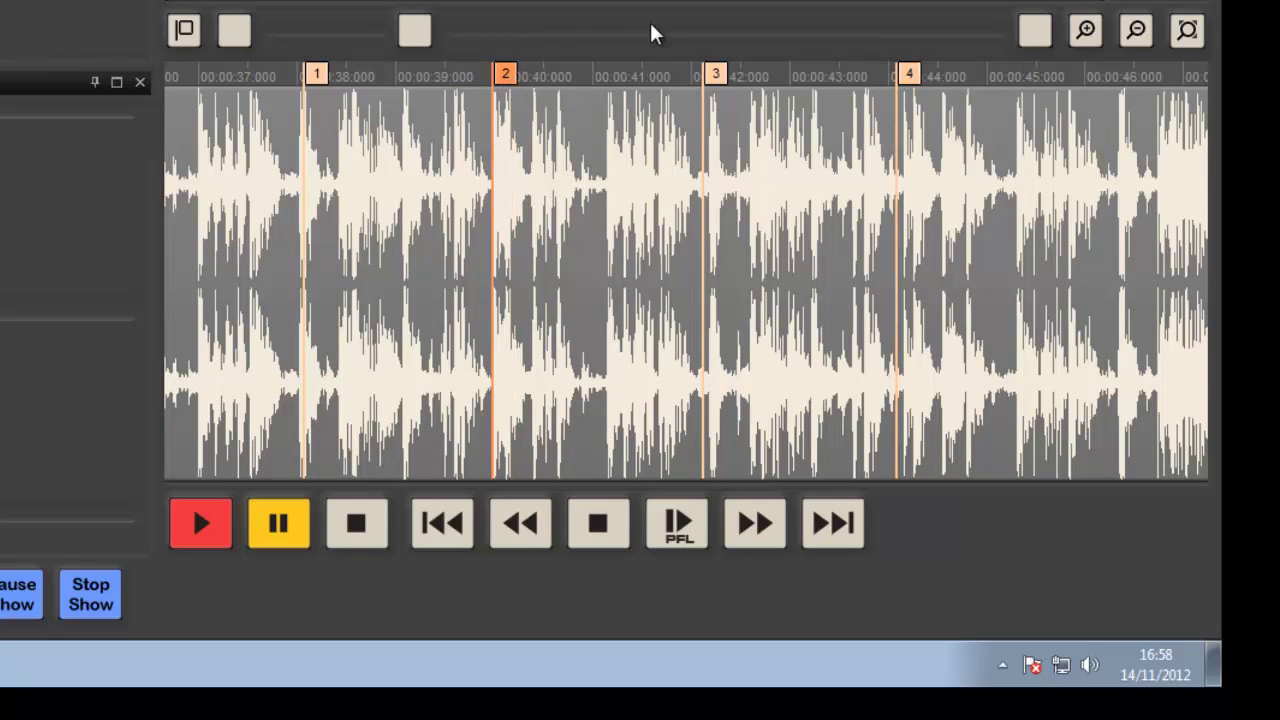
- Open the interaction rules of marker 3 and close them without adding a rule
left_click(706, 80)
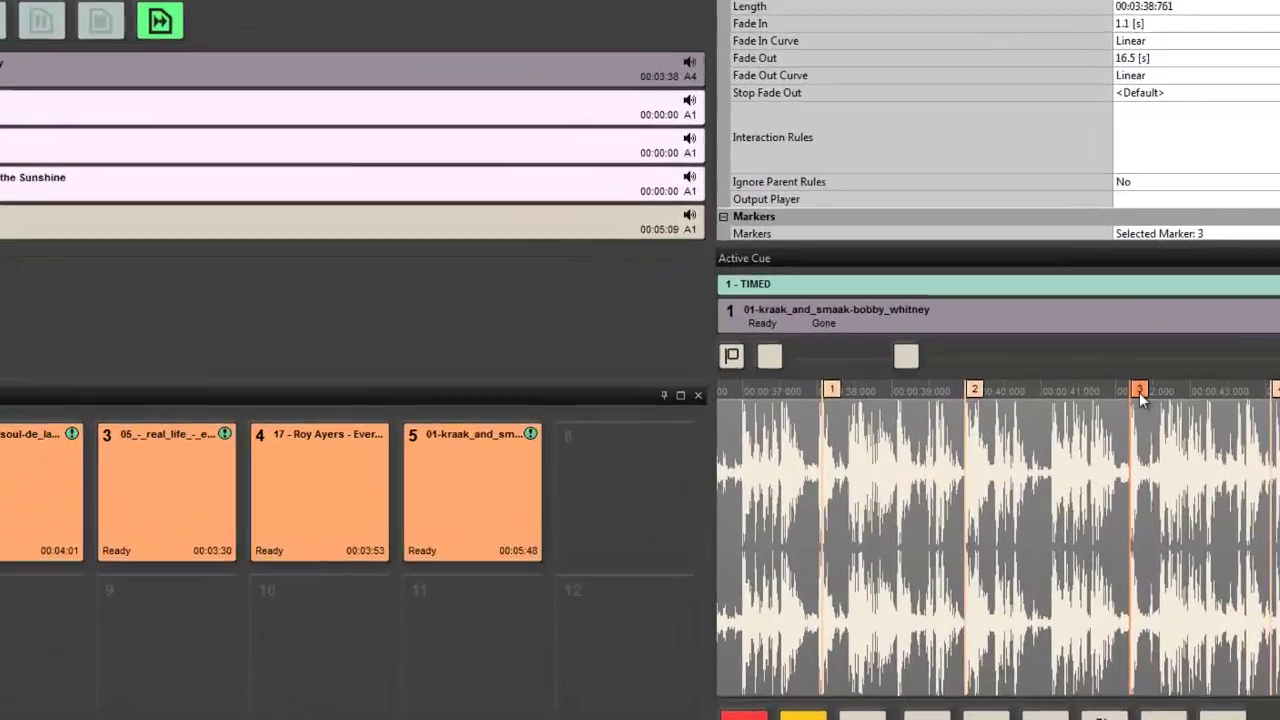
double_click(986, 383)
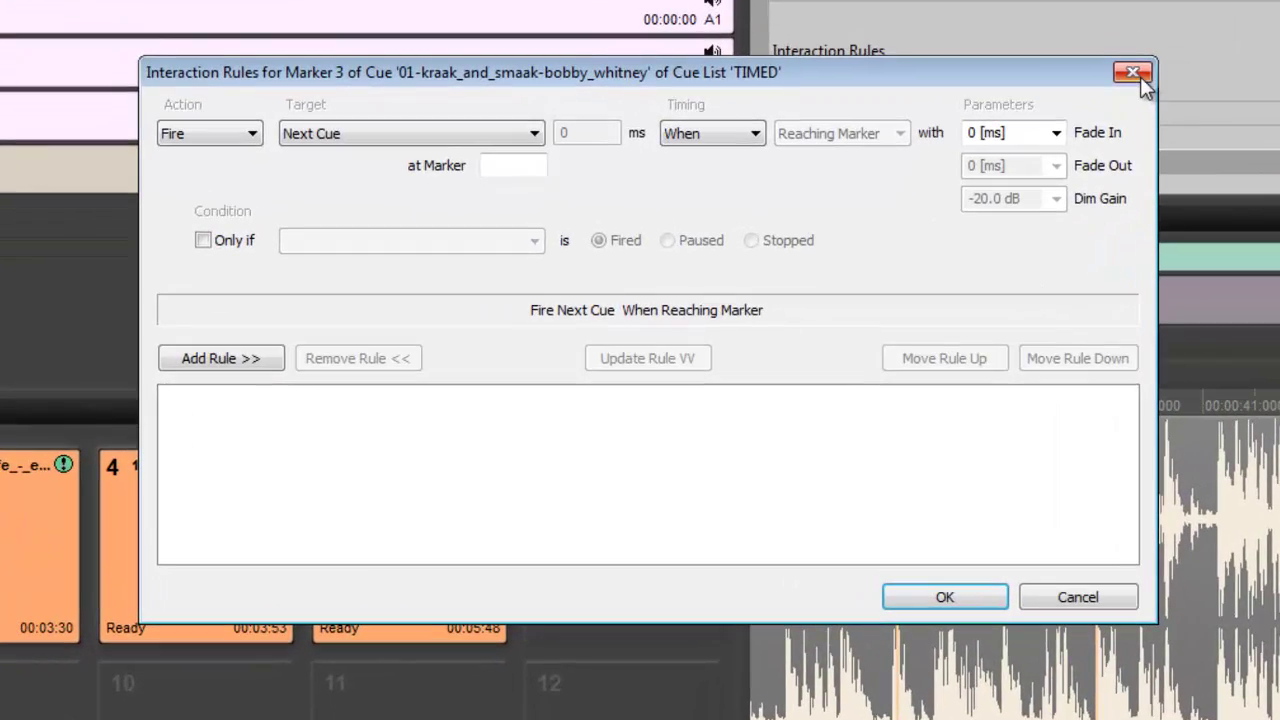
left_click(1136, 75)
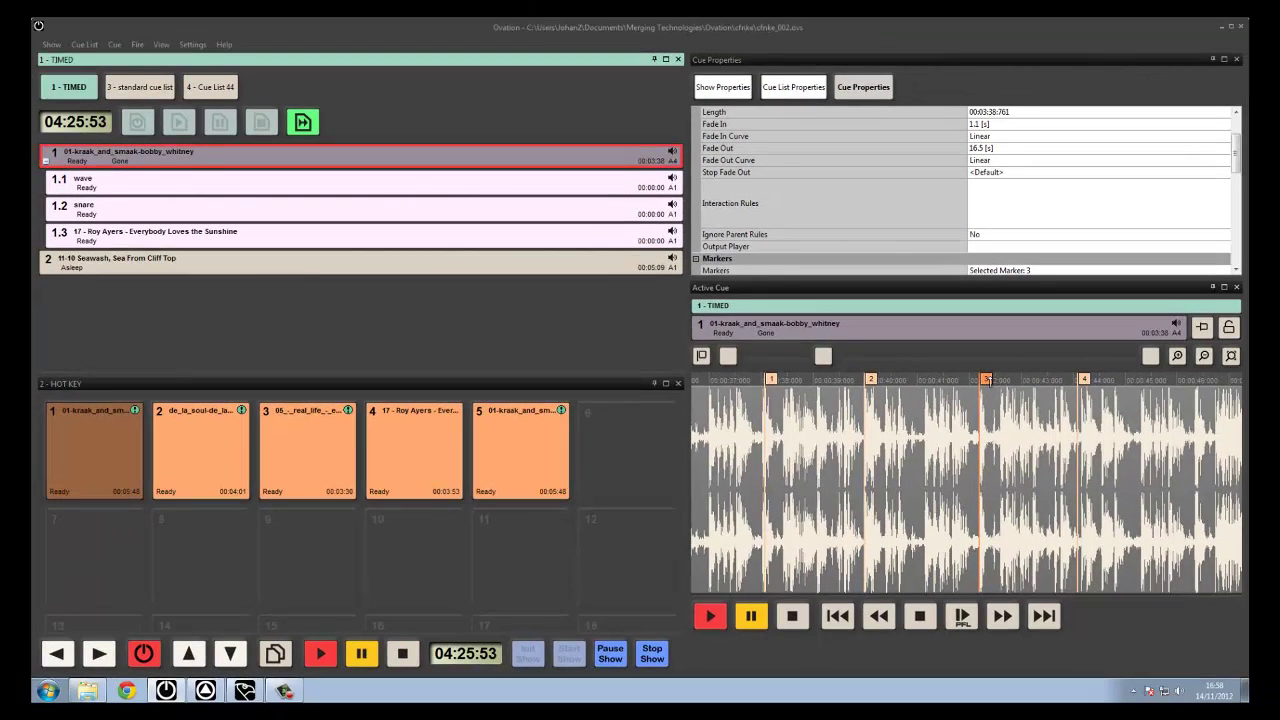
- Play the trimmed and marked cue 1 from the timed cue list
left_click_drag(824, 356, 929, 352)
left_click_drag(858, 447, 745, 457)
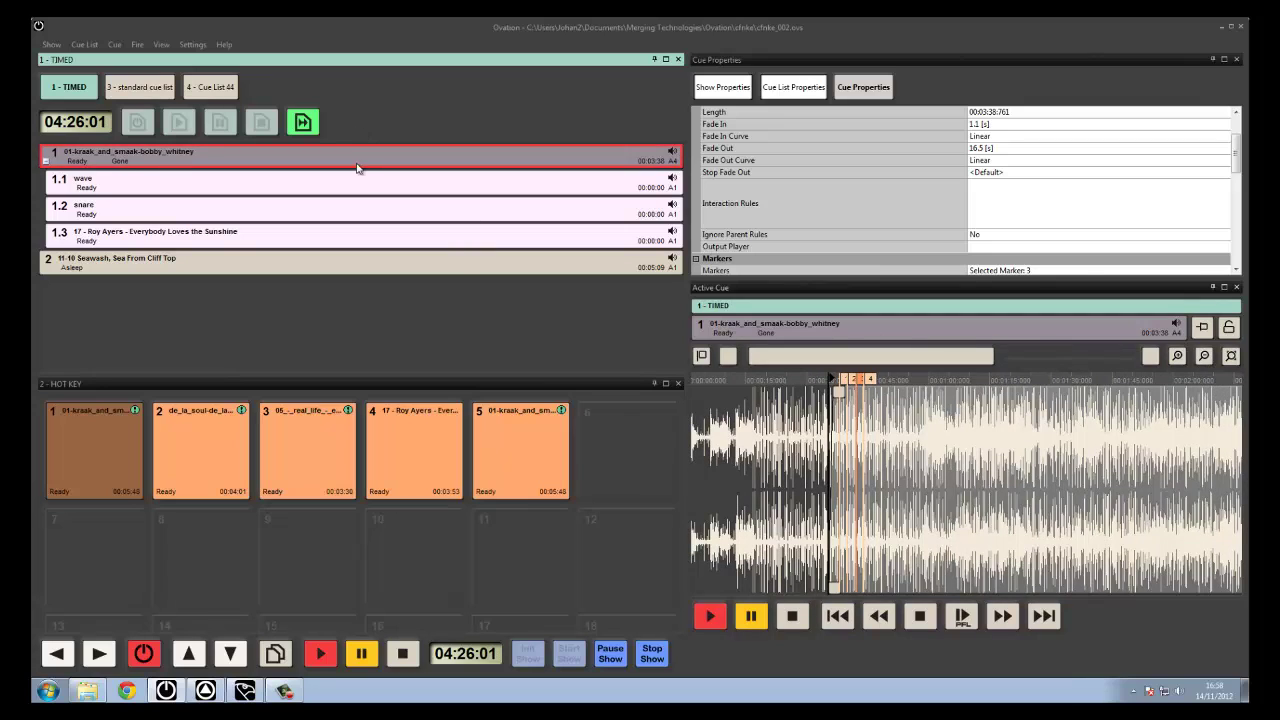
mouse_move(790, 411)
left_mouse_down()
mouse_move(791, 427)
mouse_move(785, 396)
left_mouse_up()
left_click(420, 165)
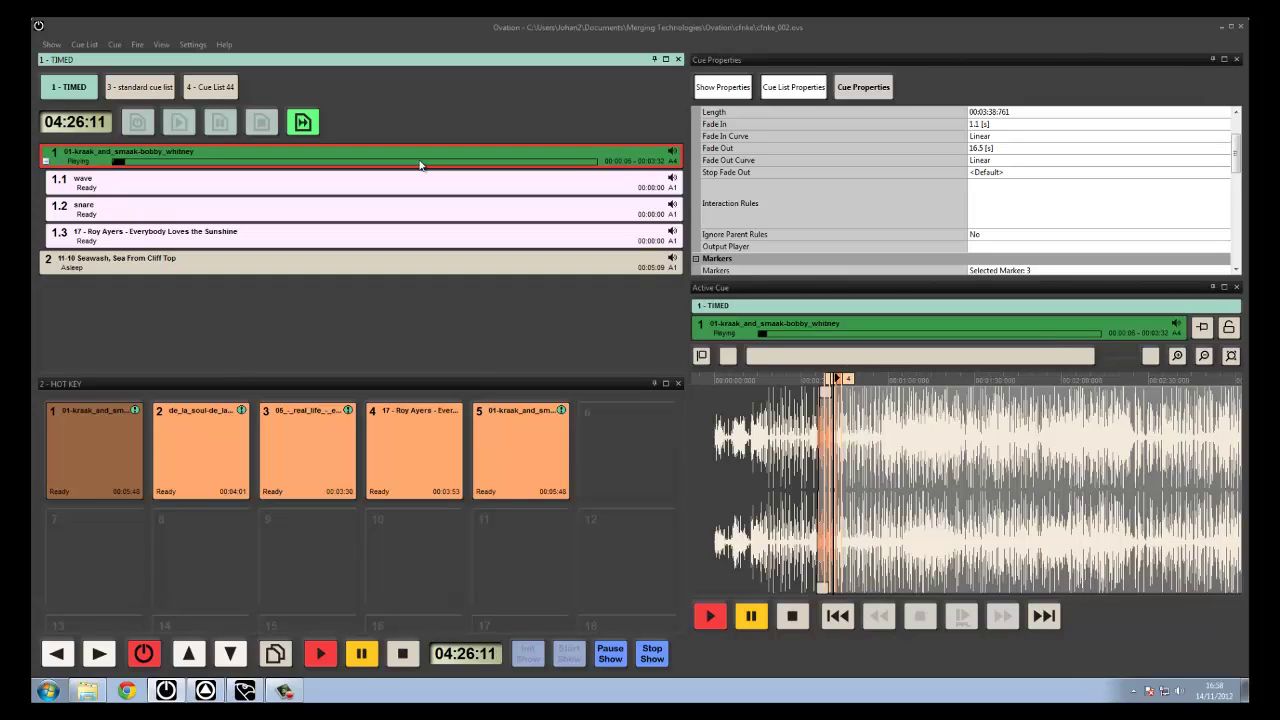
- Select child cues 1.1, 1.2 and 1.3 one after another during playback and return to cue 1
scroll(962, 463, "down", 1)
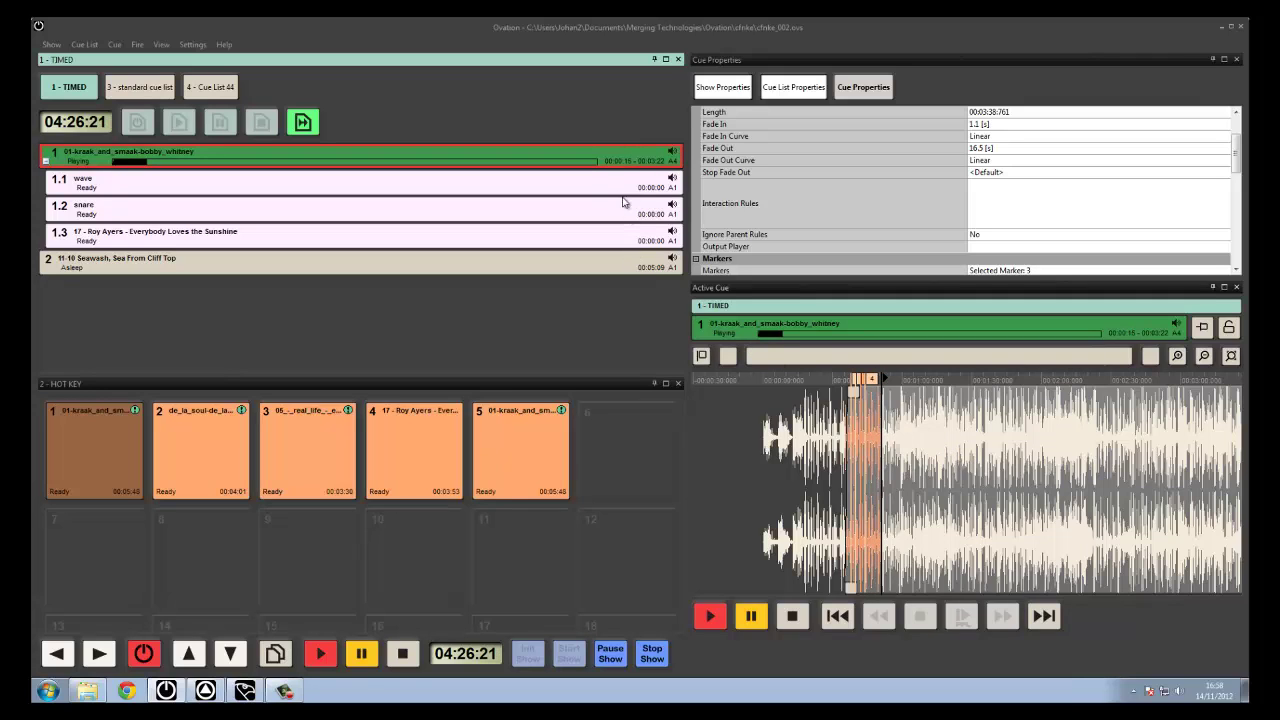
left_click(587, 182)
left_click(608, 150)
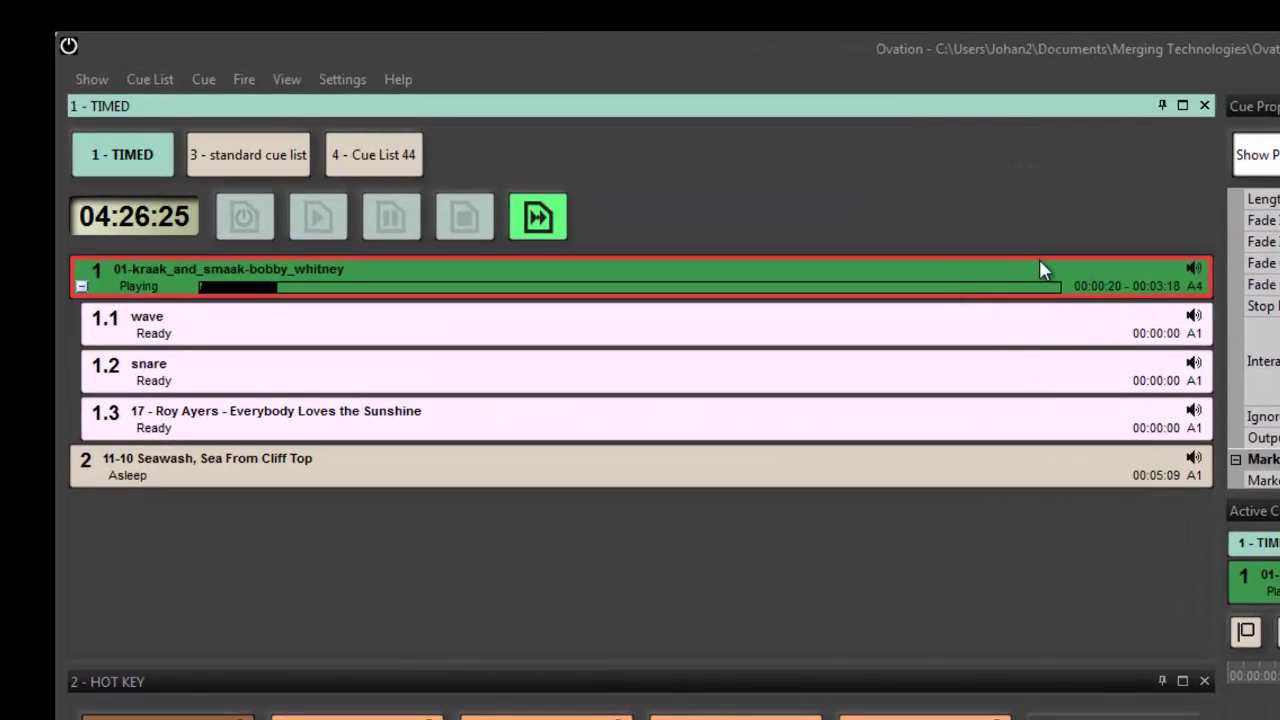
left_click(1051, 328)
left_click(1052, 370)
left_click(1056, 412)
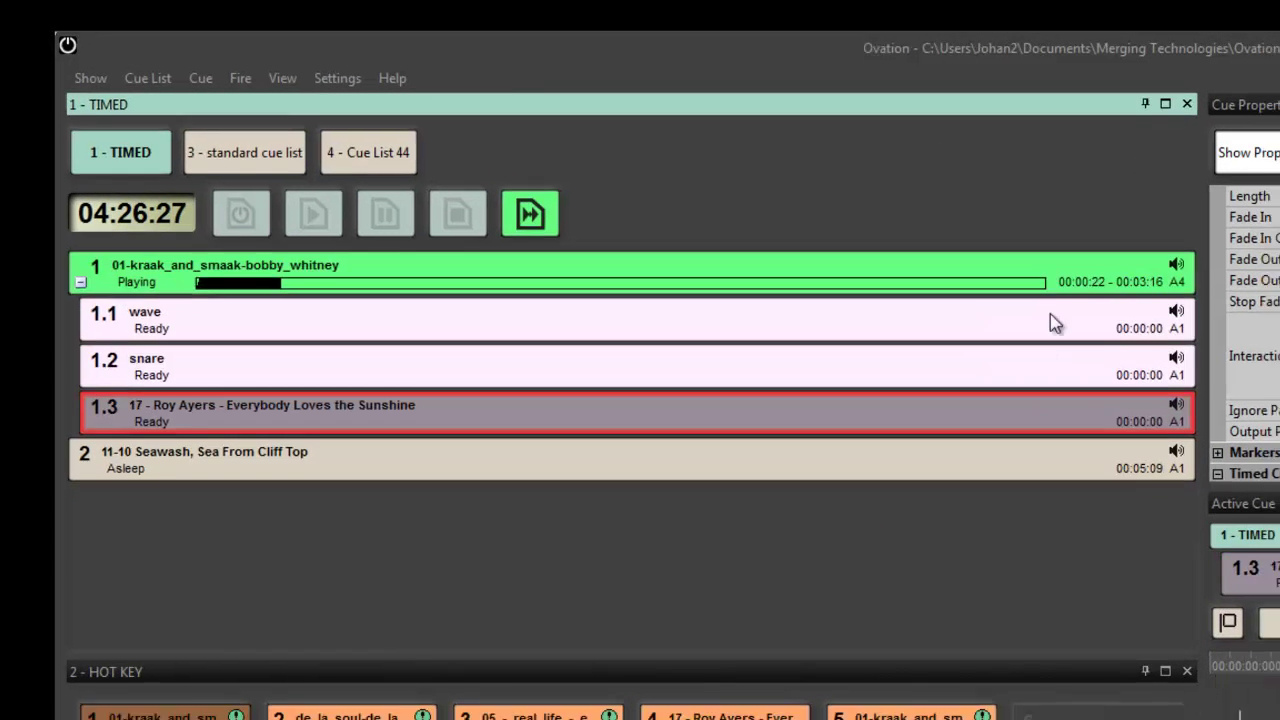
left_click(1083, 271)
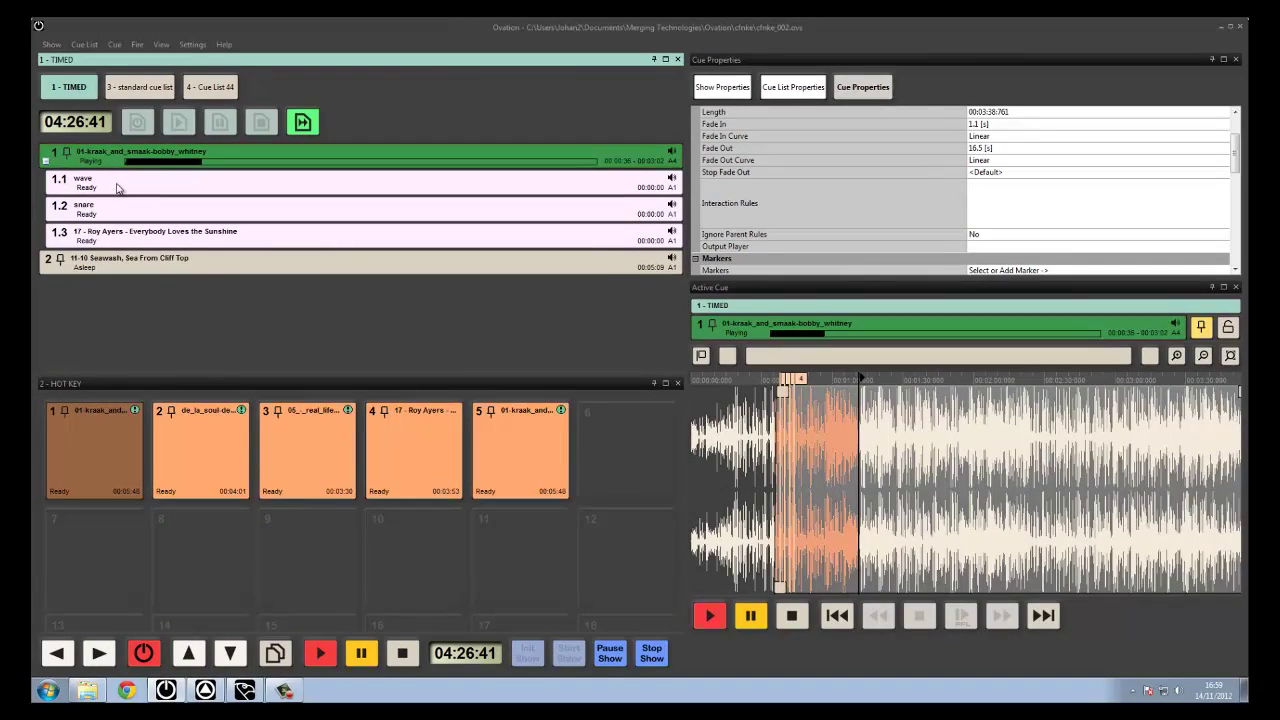
- Pin child cue 1.1 (wave) to the Active Cue window, unpin it again and select cue 1
right_click(117, 185)
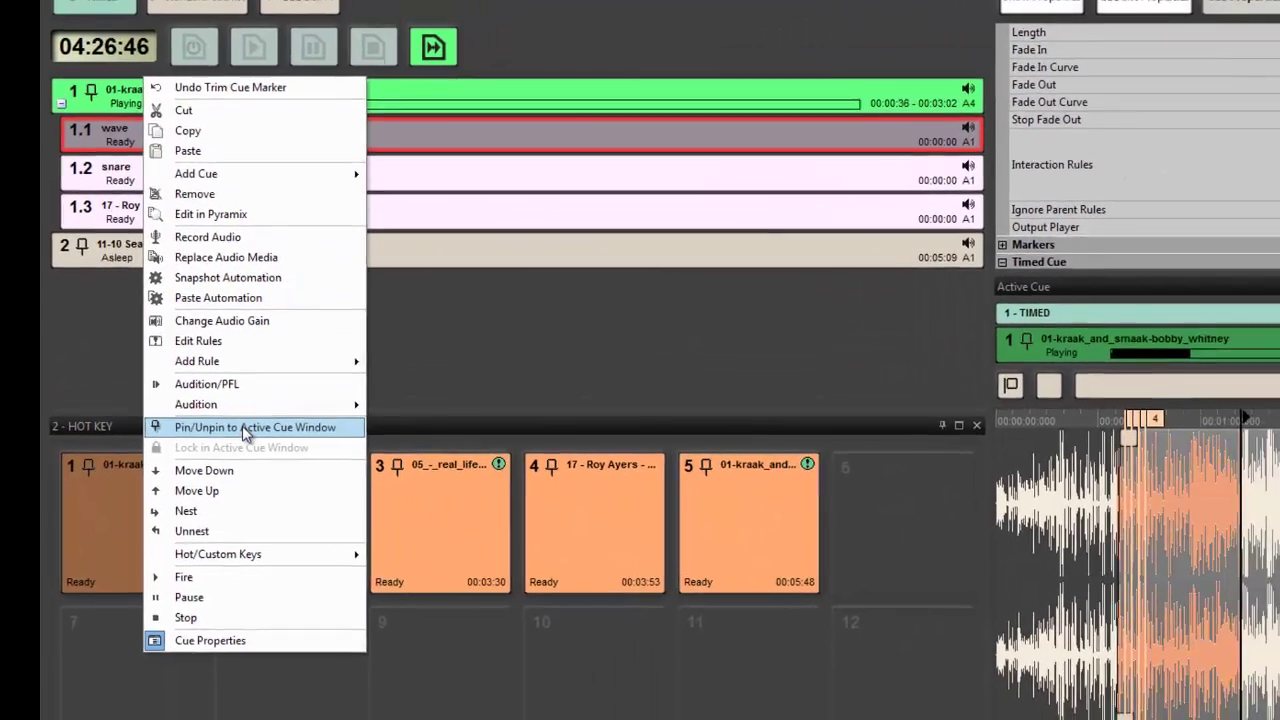
left_click(281, 445)
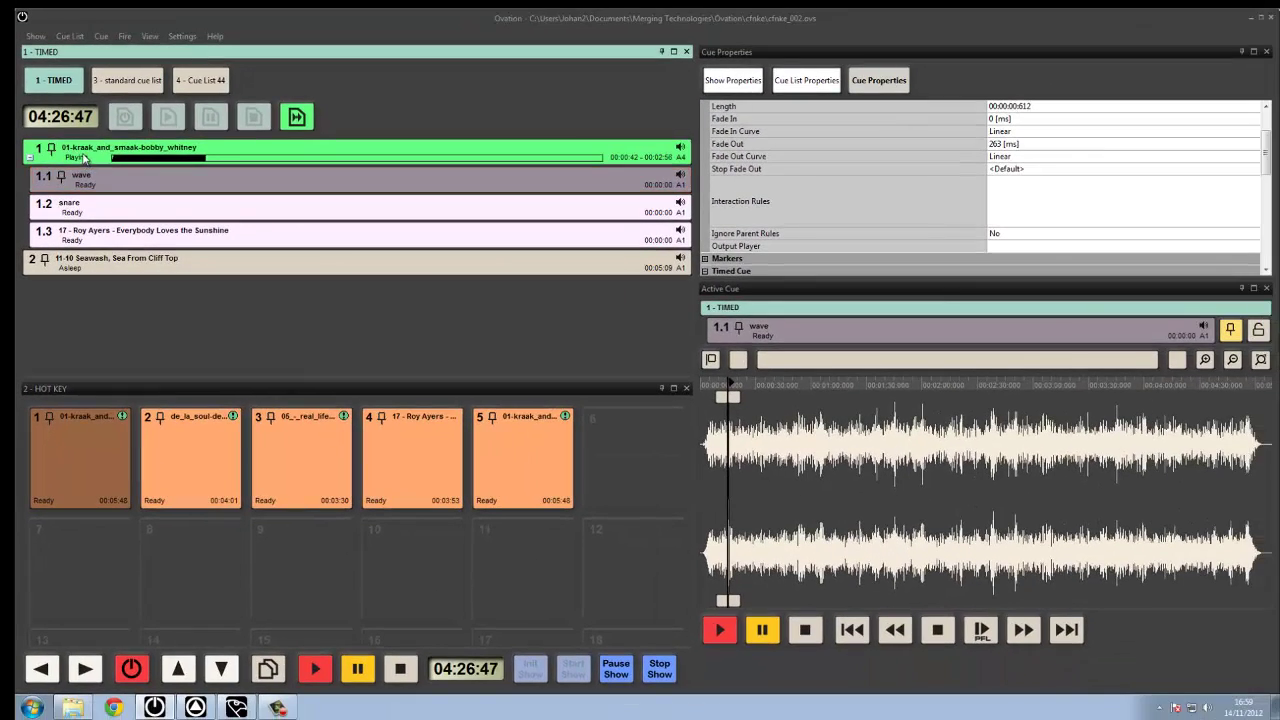
right_click(89, 141)
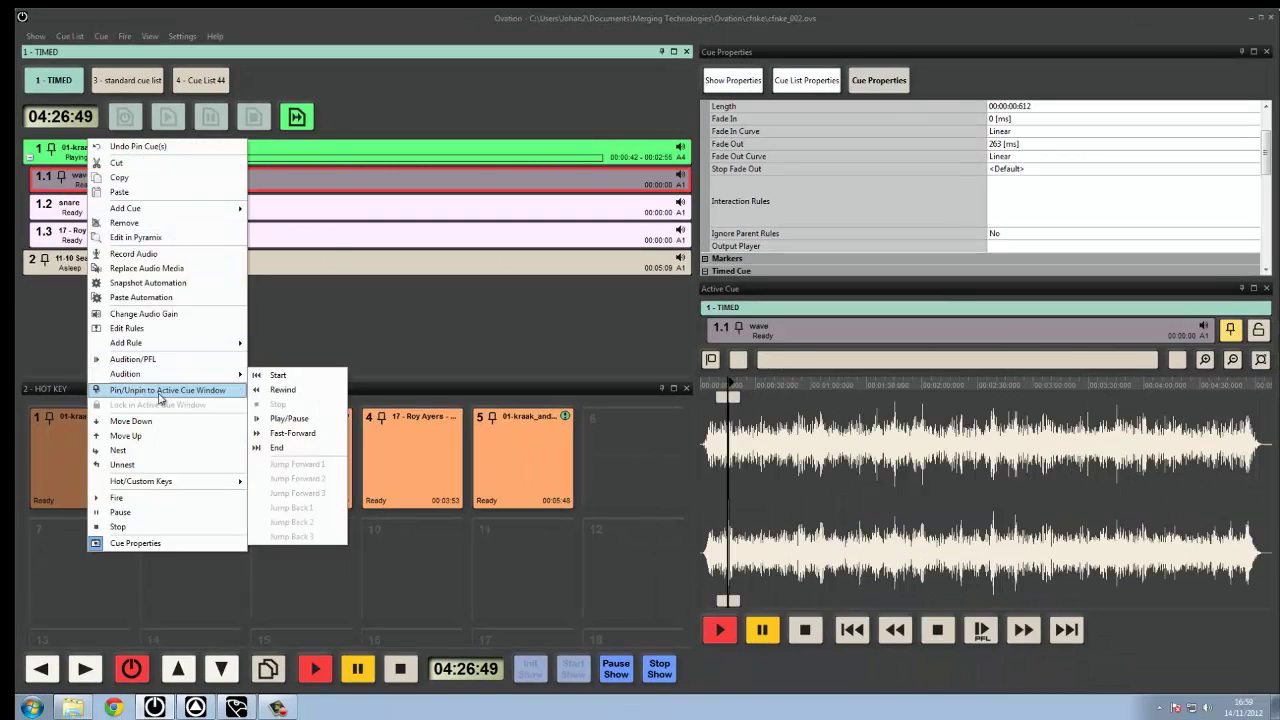
left_click(162, 392)
left_click(70, 154)
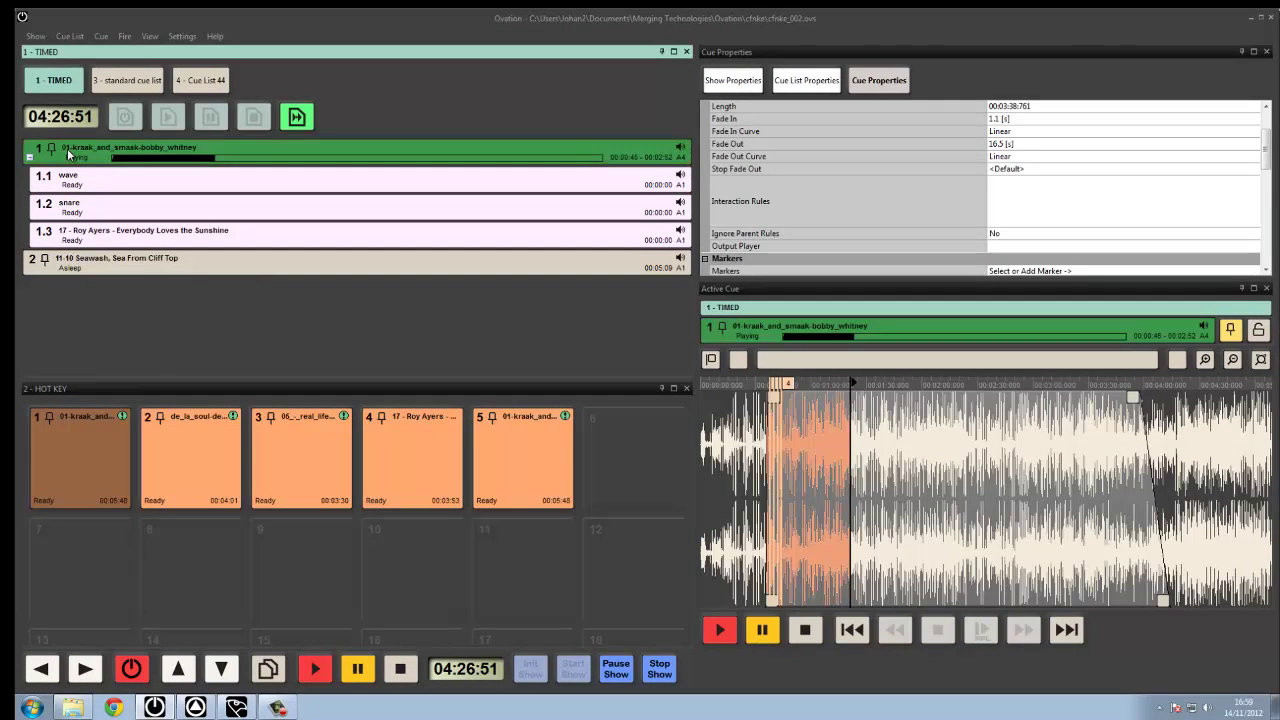
- Move the selection repeatedly through the child cues and back to cue 1 to check the pinned Active Cue display
key("Down")
key("Down")
key("Down")
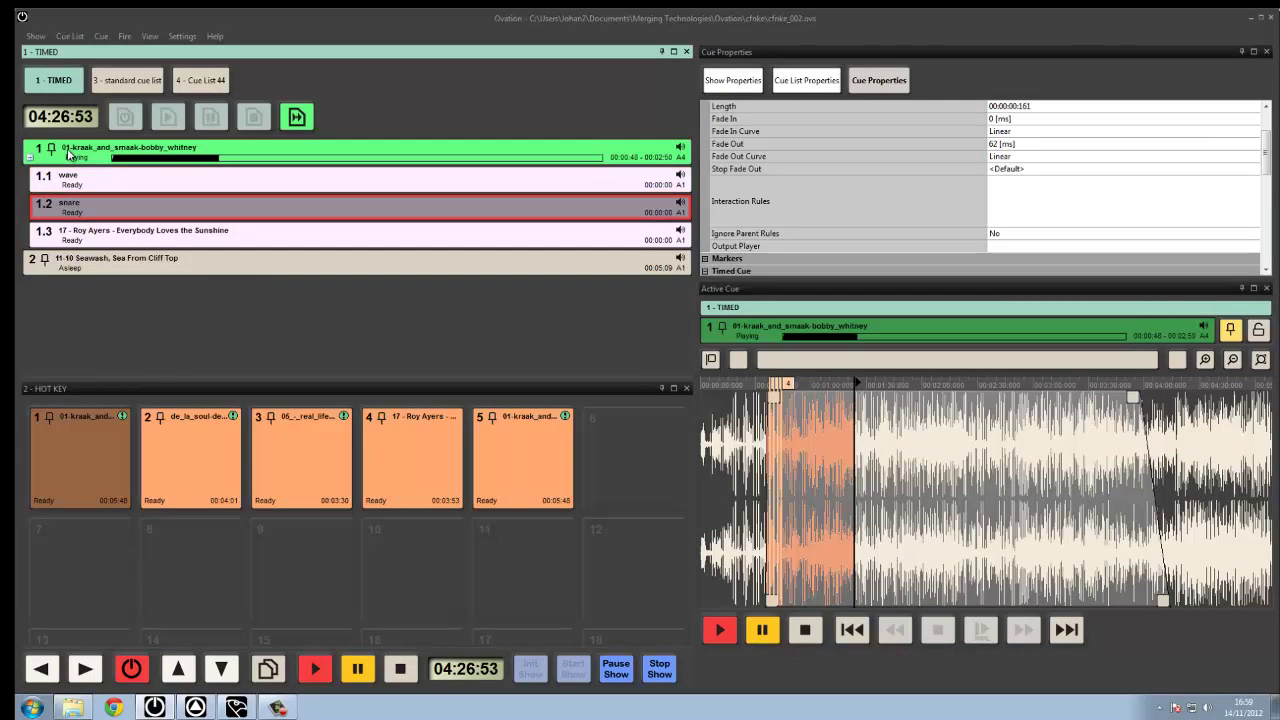
key("Up")
key("Up")
key("Up")
key("Down")
key("Down")
key("Down")
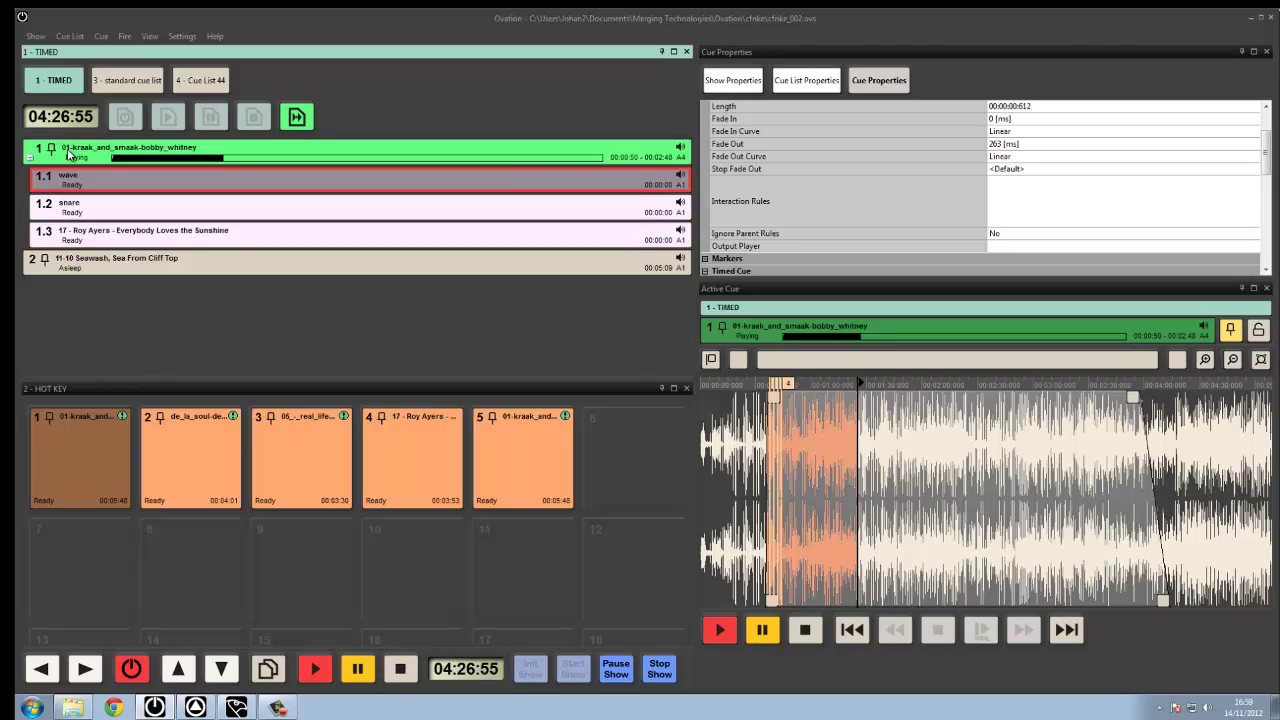
key("Up")
key("Up")
key("Up")
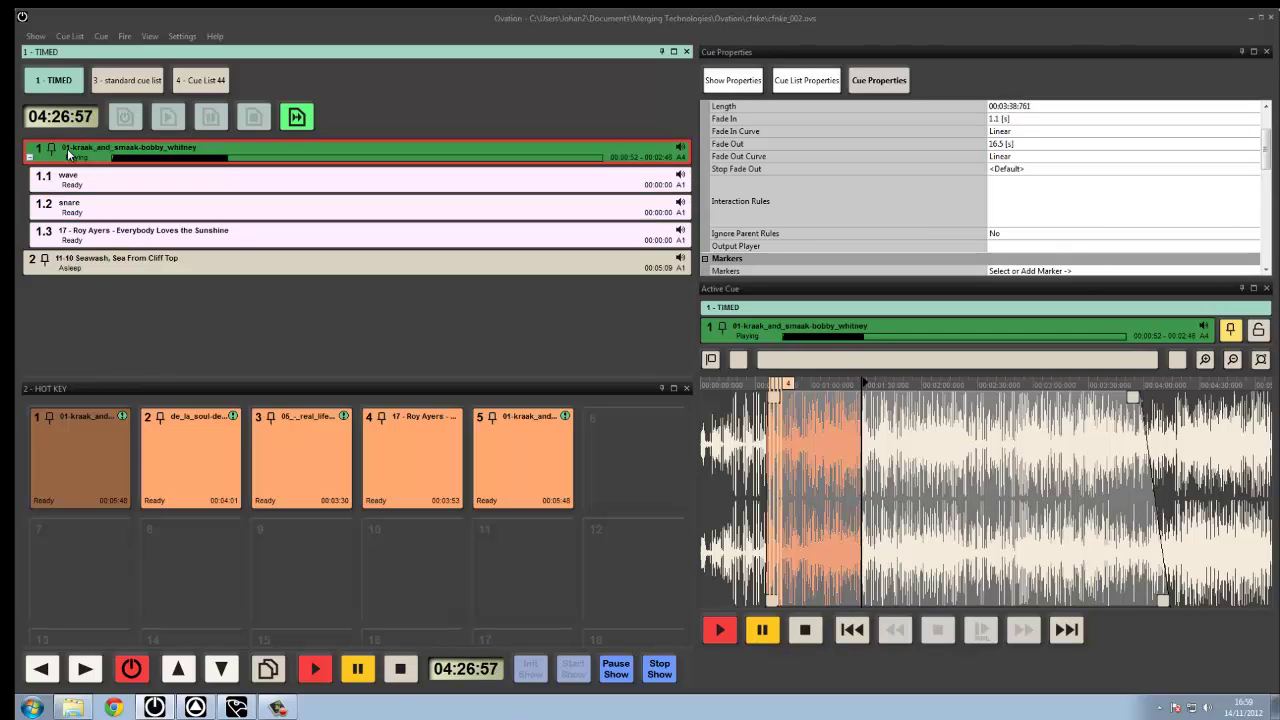
- Move the selection past the child cues to pinned cue 2 and back up to cue 1
key("Down")
key("Down")
key("Down")
key("Down")
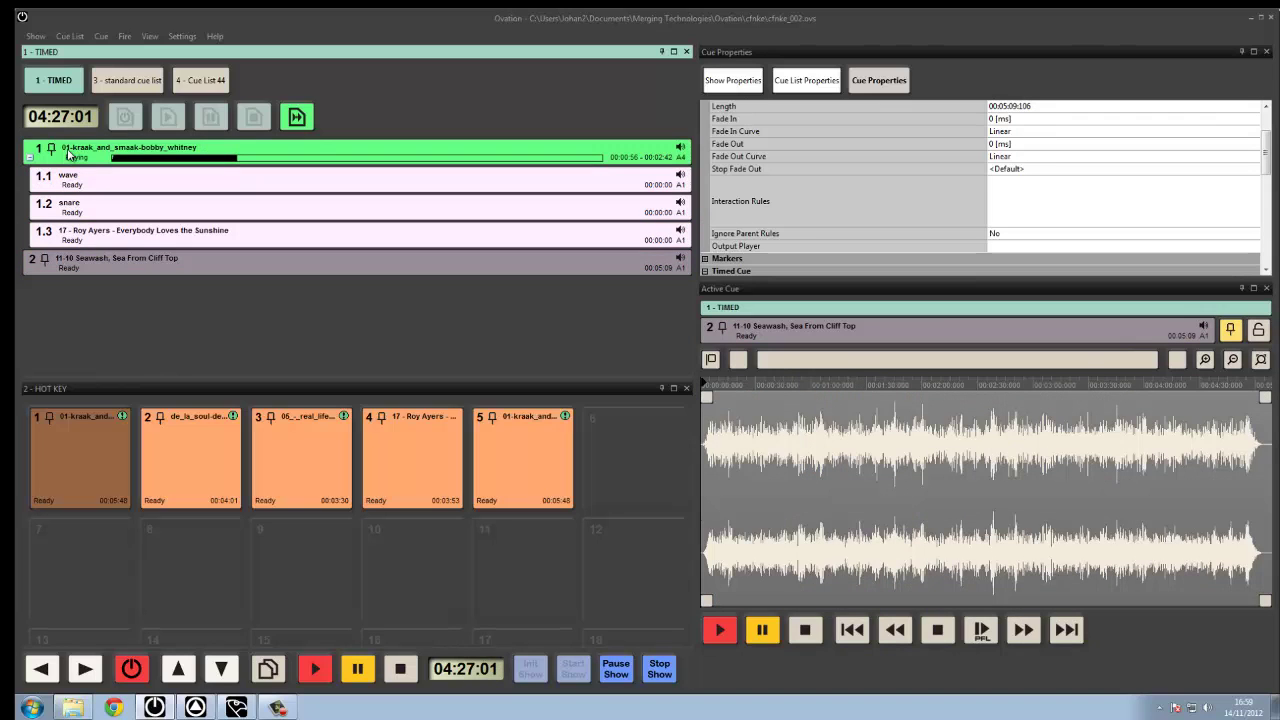
key("Up")
key("Up")
key("Up")
key("Up")
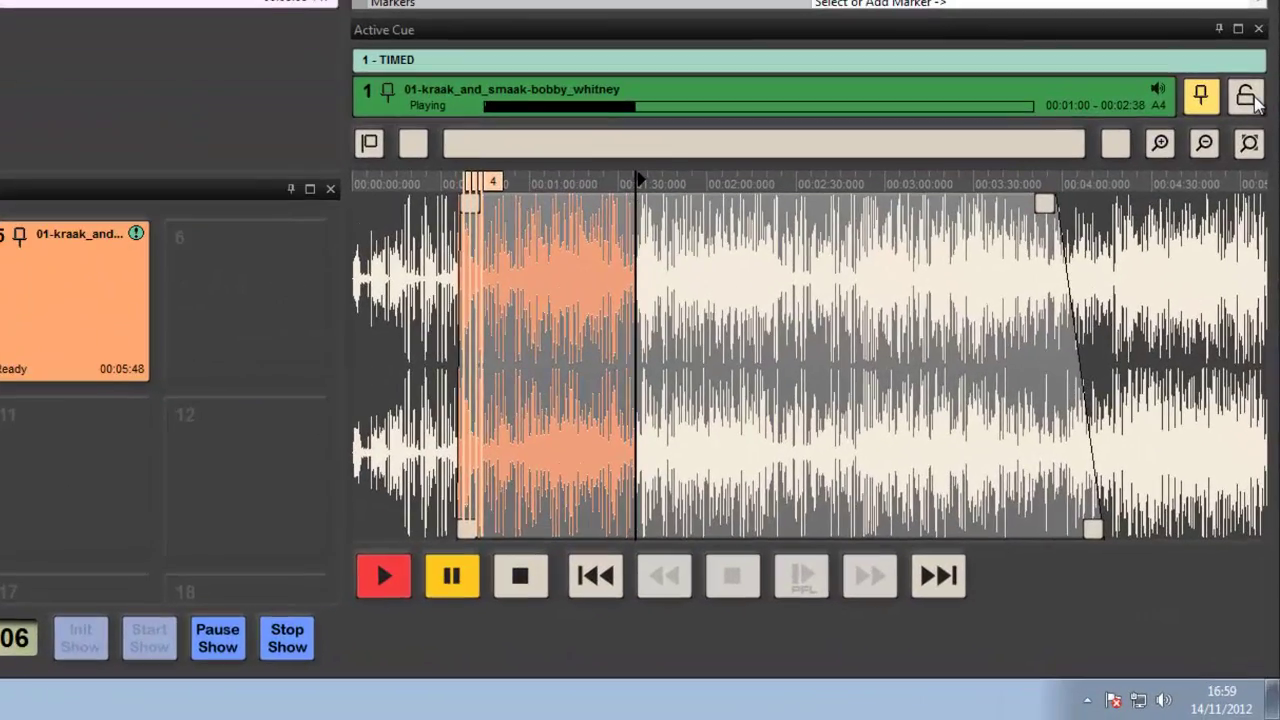
- Lock cue 1 in the Active Cue window and move the selection through its child cues and back
left_click(1246, 97)
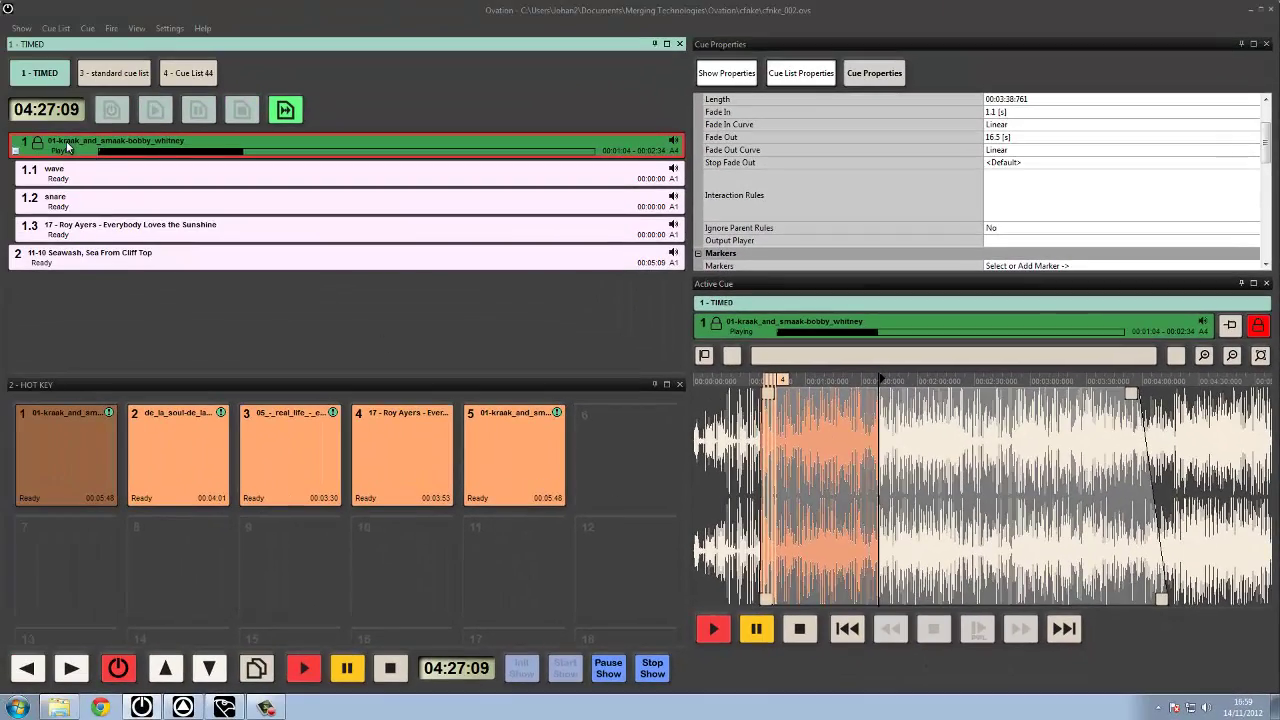
left_click(68, 202)
key("Down")
key("Down")
key("Up")
key("Up")
key("Up")
key("Down")
key("Down")
key("Down")
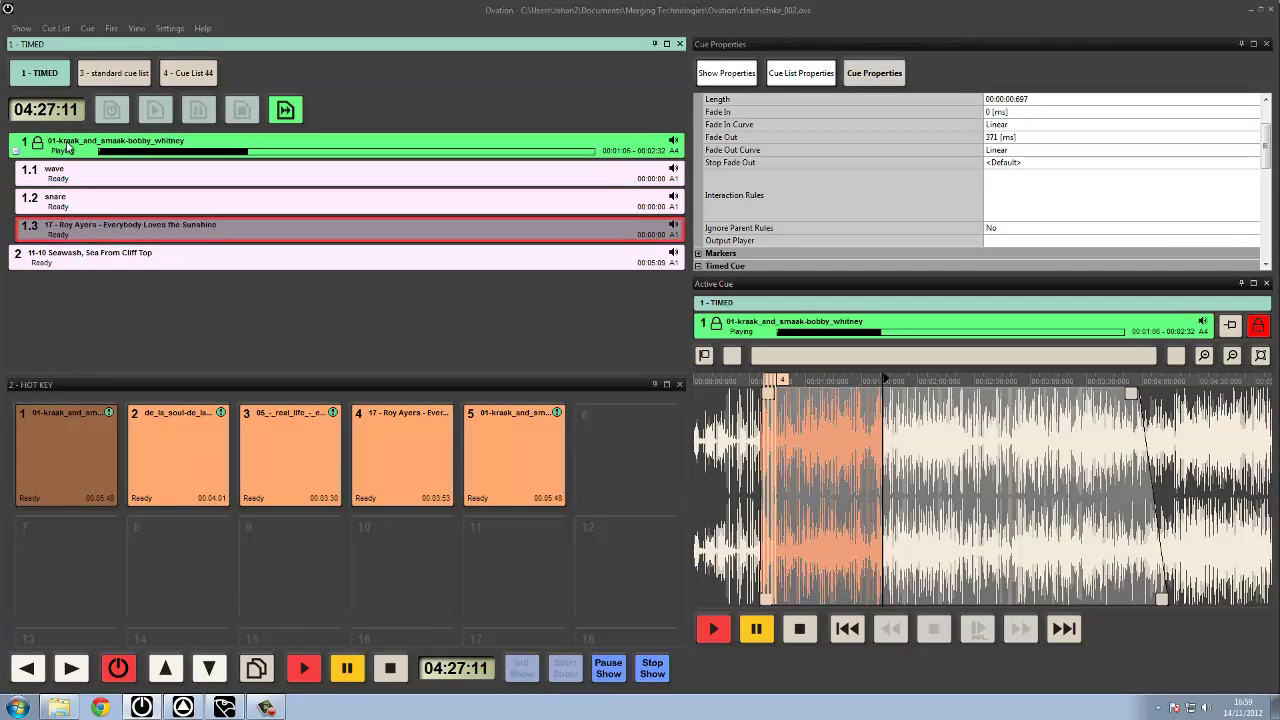
key("Up")
key("Up")
key("Up")
key("Up")
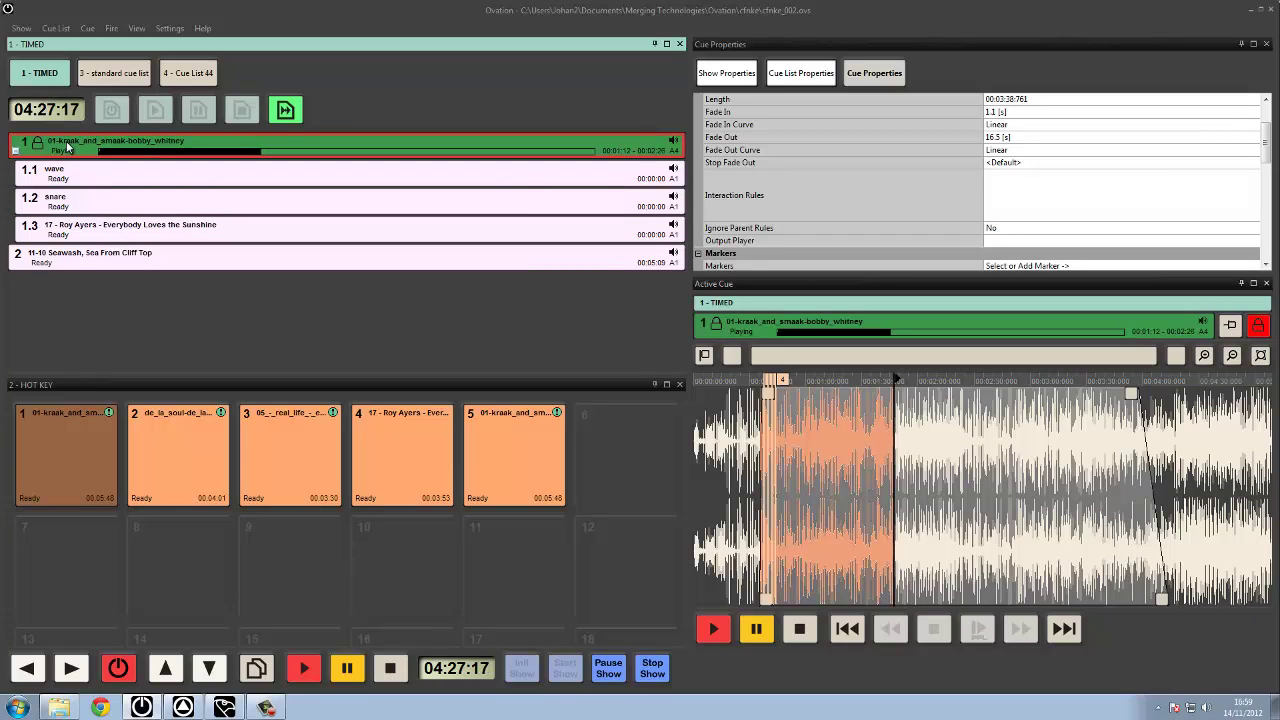
- Fire and stop hot key cues 4 and 3 with cue 1 locked in the Active Cue window
left_click(405, 487)
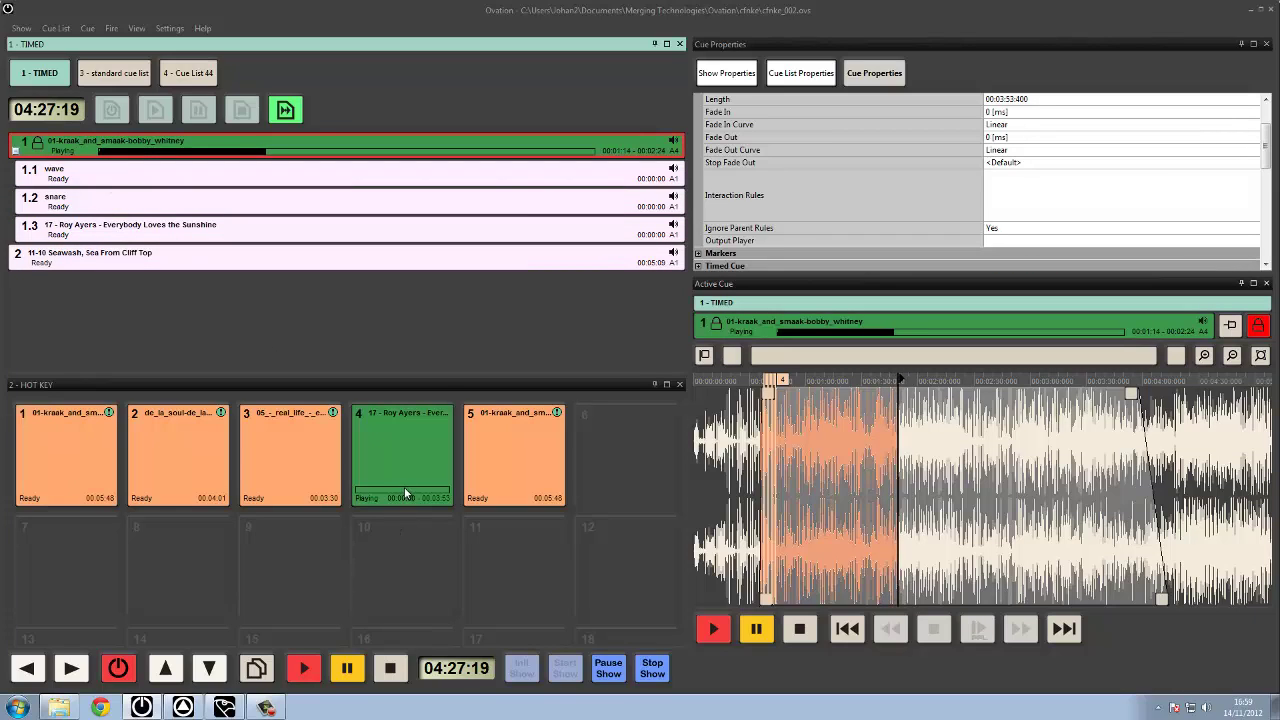
left_click(411, 448)
left_click(300, 460)
left_click(285, 460)
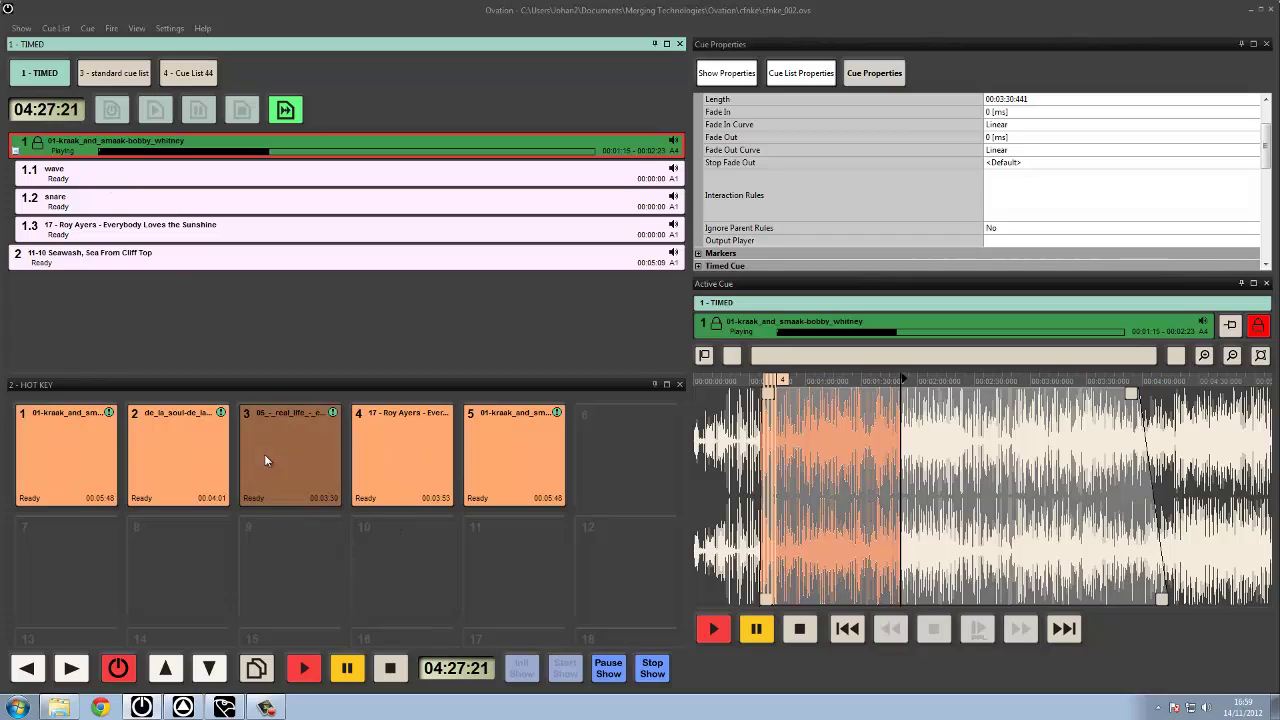
- Select hot key cues 4 and 3 alternately, ending on cue 4, with cue 1 still locked
left_click(359, 386)
left_click(382, 425)
left_click(309, 430)
left_click(386, 432)
left_click(311, 436)
left_click(397, 452)
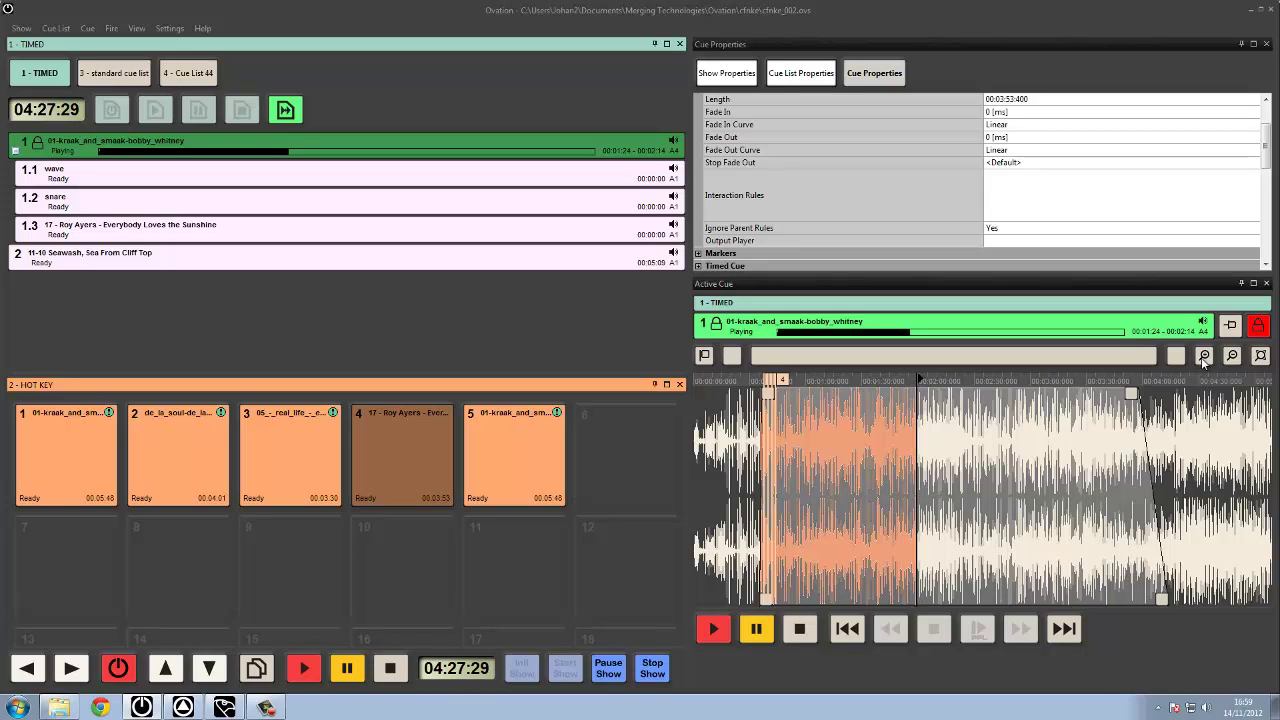
- Zoom the locked cue's waveform in and out in the Active Cue window and fit the whole waveform in view
left_click(1206, 359)
left_click(1206, 359)
left_click(1206, 359)
left_click(1234, 358)
left_click(1234, 358)
left_click(1234, 358)
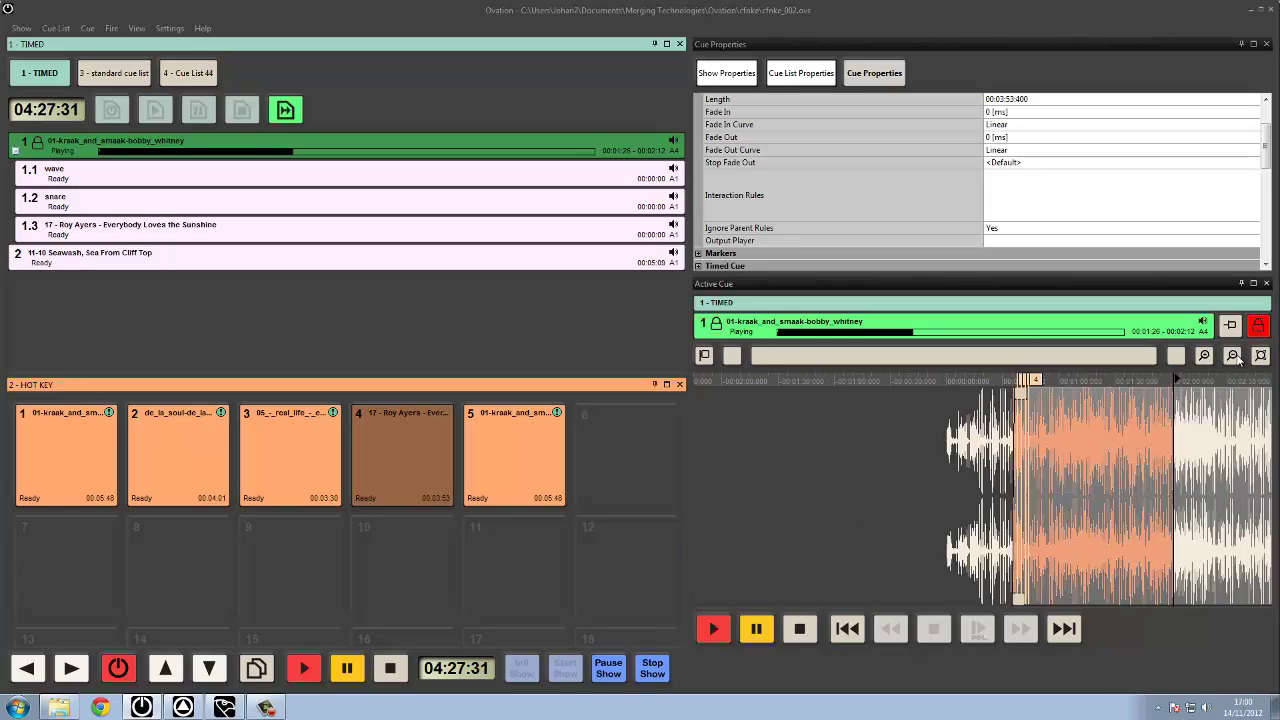
left_click(1234, 358)
left_click(1260, 356)
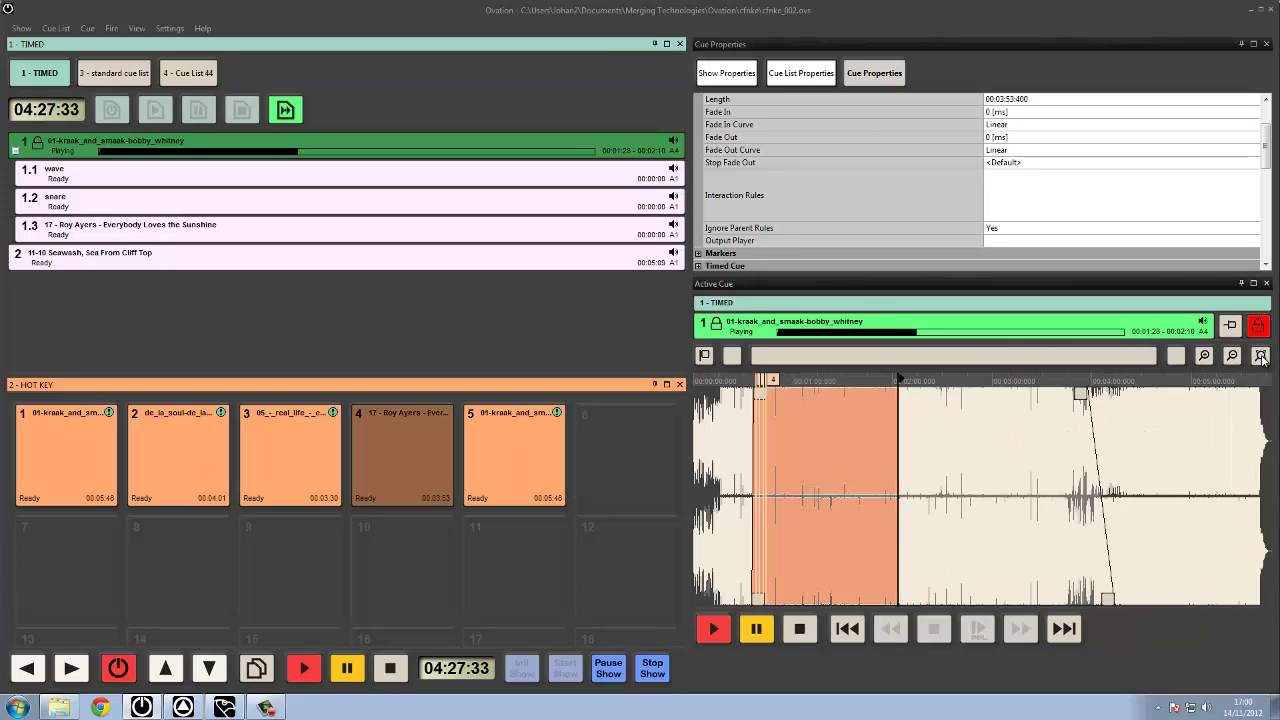